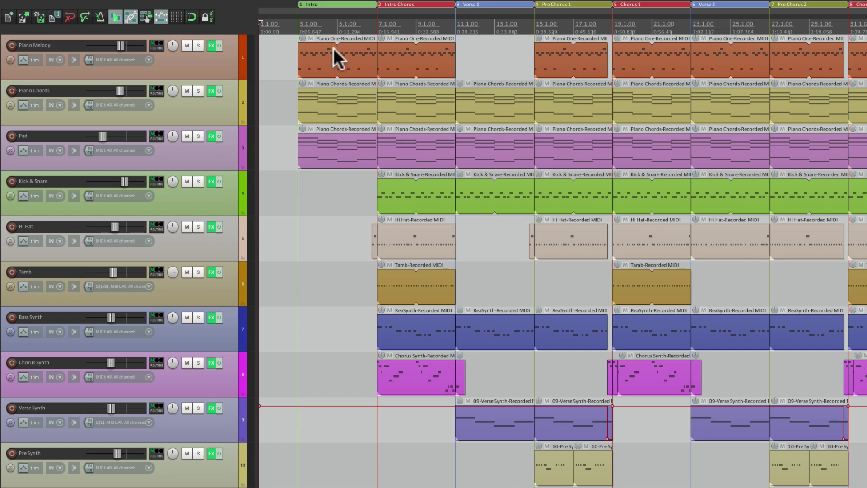
# - Wheel-zoom and scroll the arrange view vertically and horizontally, leaving the tracks slightly taller
pyautogui.moveTo(333, 49); pyautogui.dragTo(331, 58)
pyautogui.scroll(3, 331, 58)
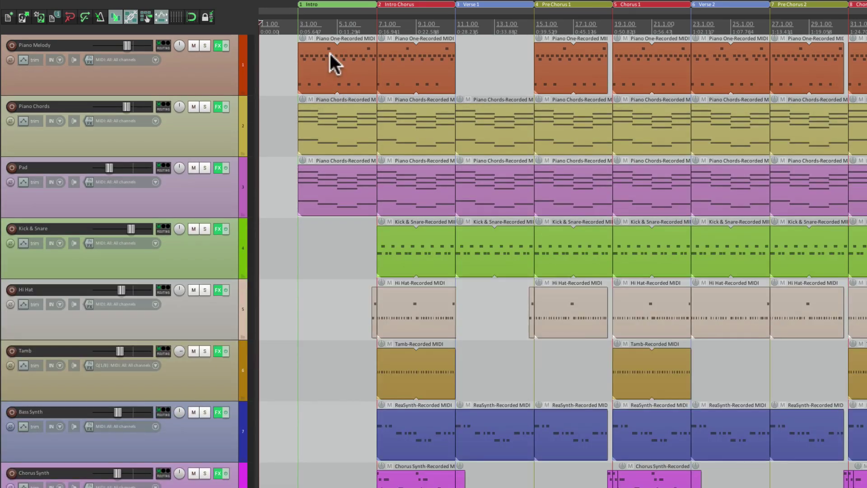
pyautogui.scroll(3, 329, 54)
pyautogui.scroll(-3, 329, 53)
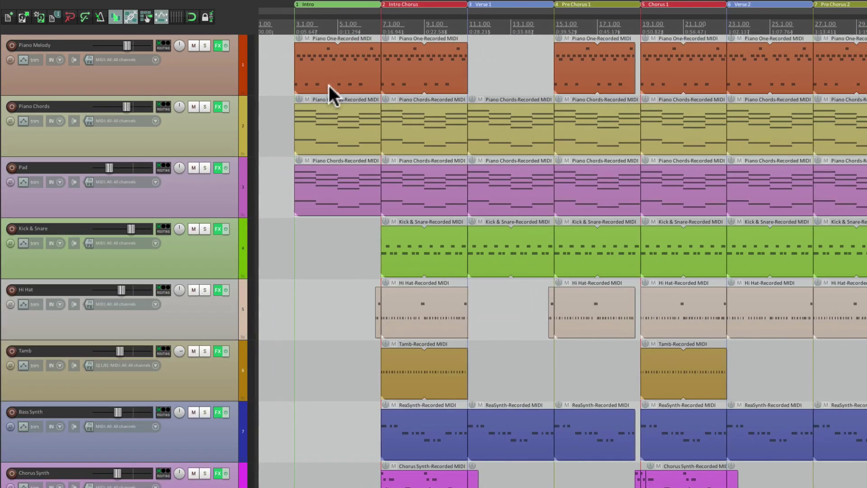
pyautogui.scroll(-8, 343, 72)
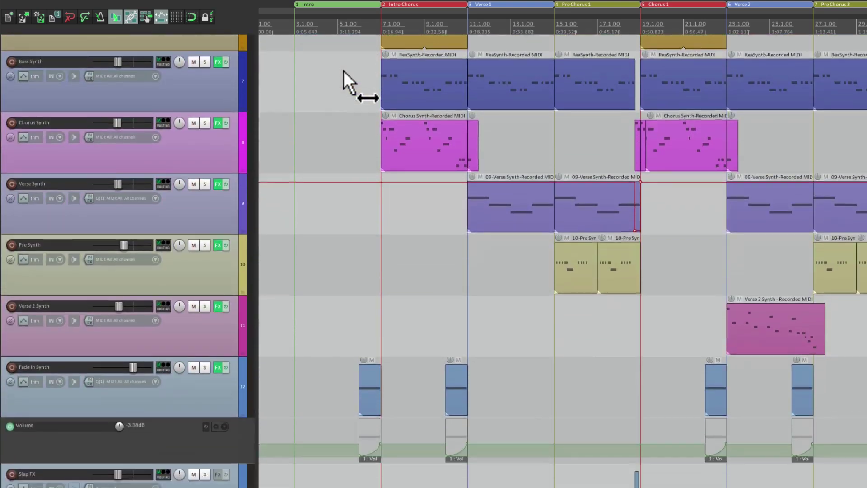
pyautogui.scroll(8, 343, 71)
pyautogui.hscroll(3, 342, 68)
pyautogui.hscroll(-4, 342, 68)
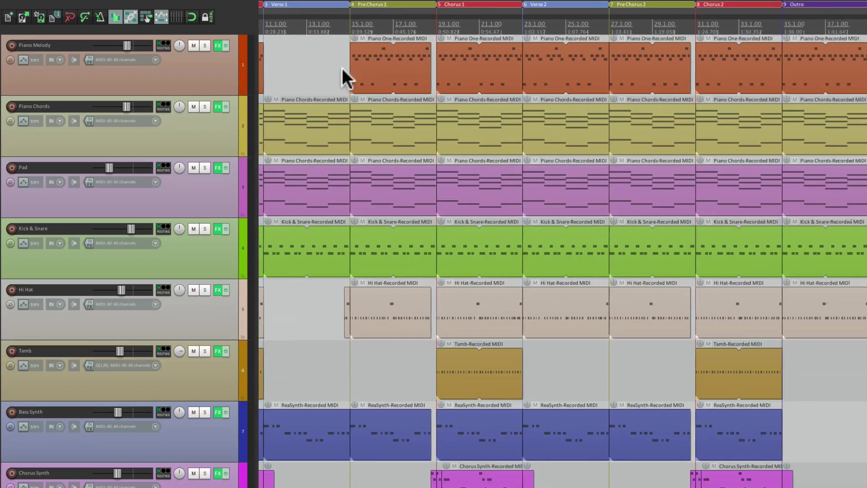
pyautogui.hscroll(2, 342, 68)
pyautogui.hscroll(-2, 343, 67)
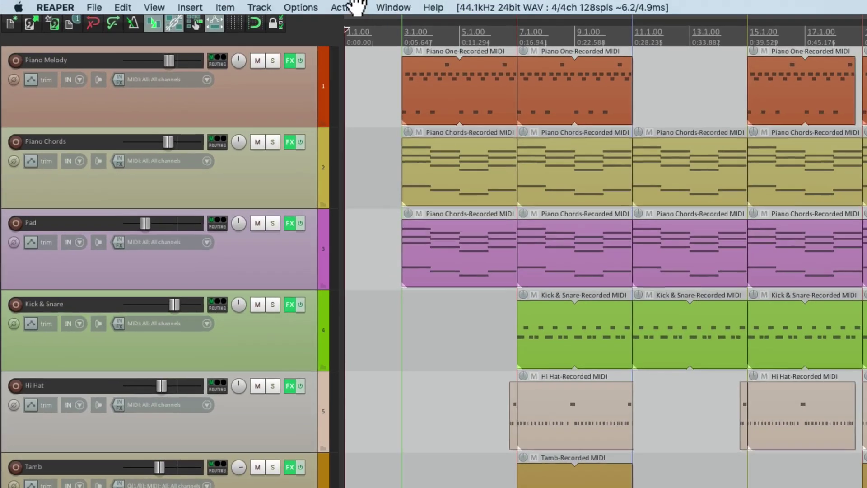
# - Open the action list filtered to 'mousewheel'
pyautogui.click(267, 6)
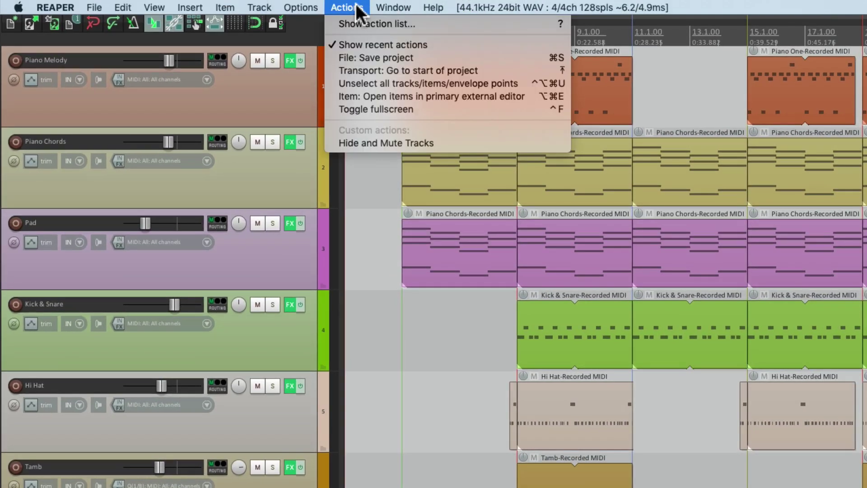
pyautogui.click(333, 23)
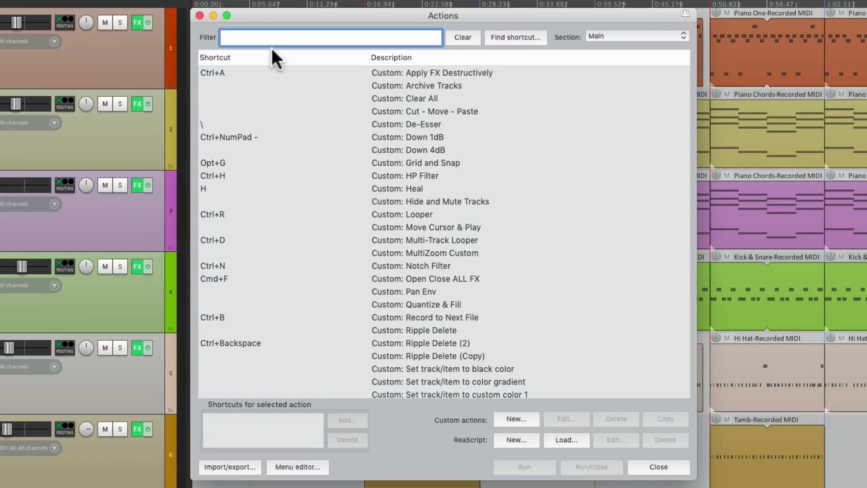
pyautogui.write('mousewheel')
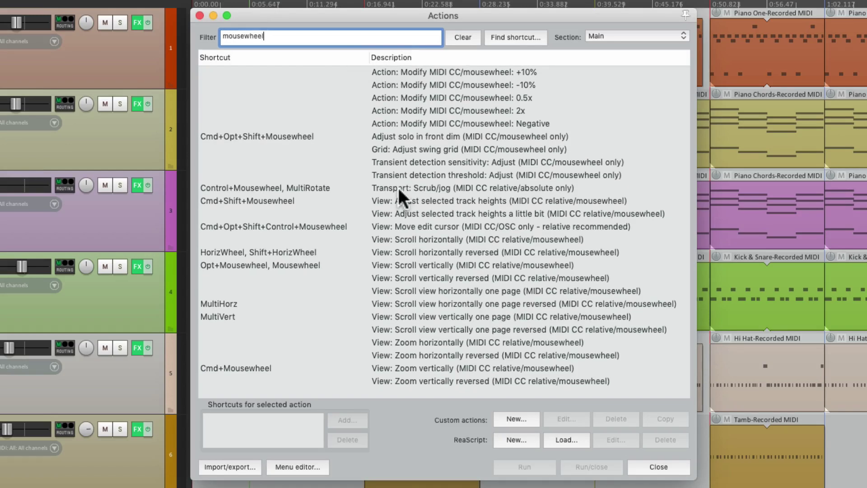
# - Inspect wheel shortcuts for solo dim, scrub/jog, track heights, edit cursor, scrolling and zoom actions
pyautogui.click(405, 138)
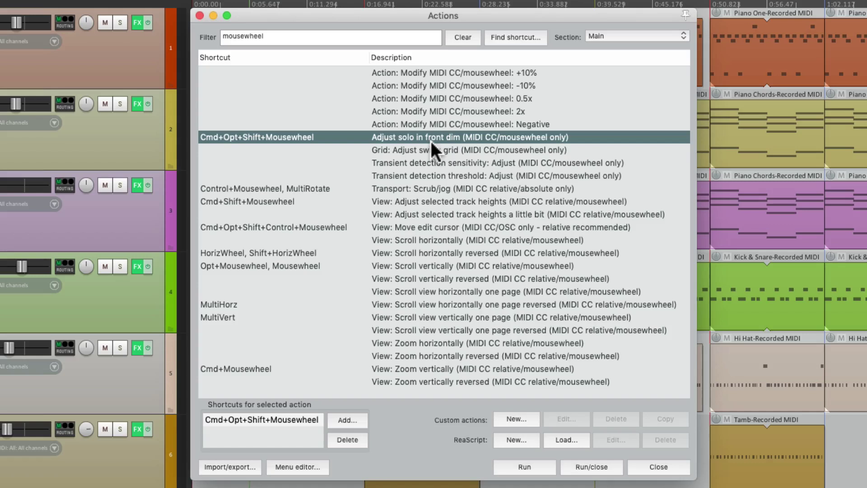
pyautogui.click(411, 189)
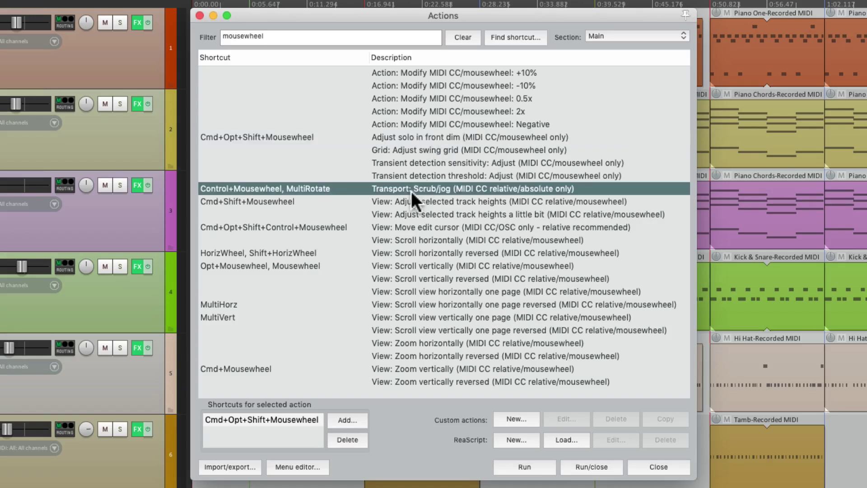
pyautogui.click(413, 201)
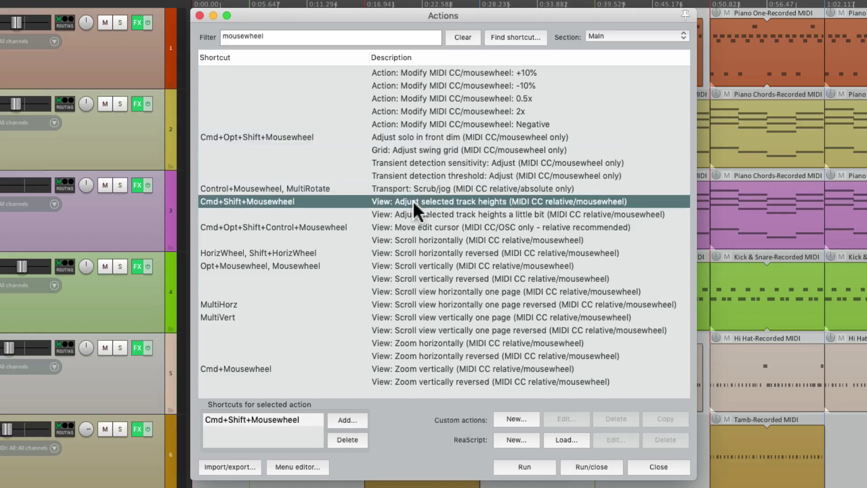
pyautogui.click(404, 226)
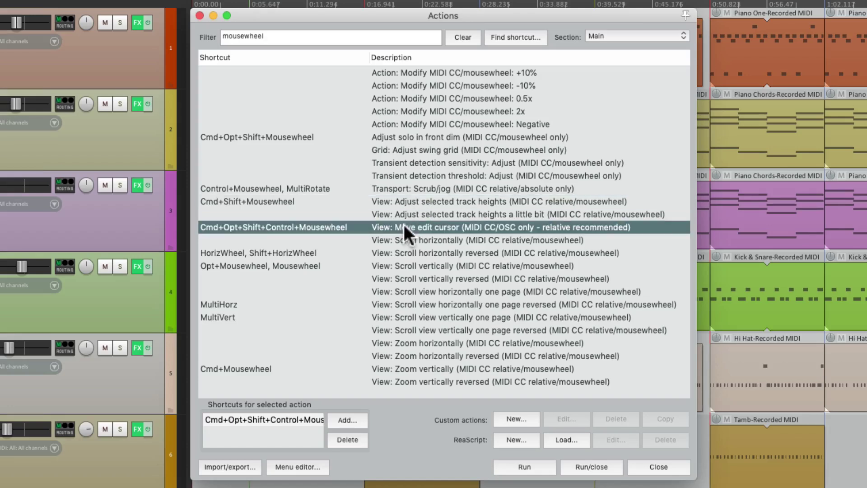
pyautogui.click(393, 253)
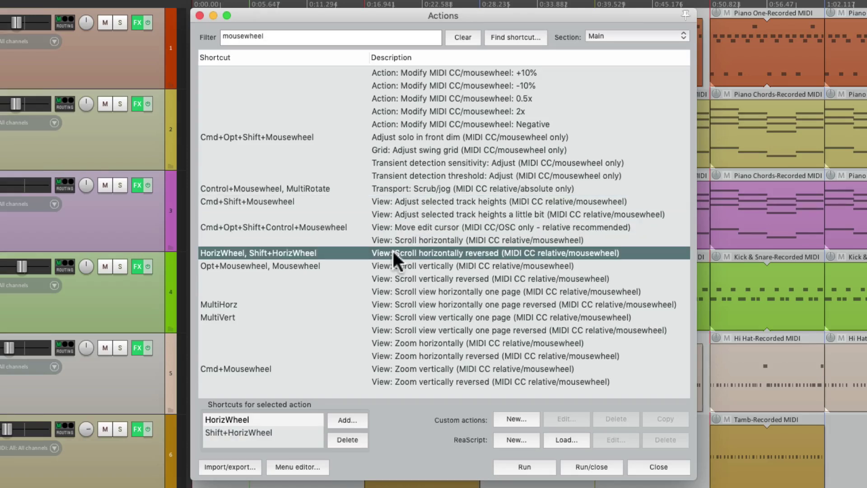
pyautogui.click(382, 267)
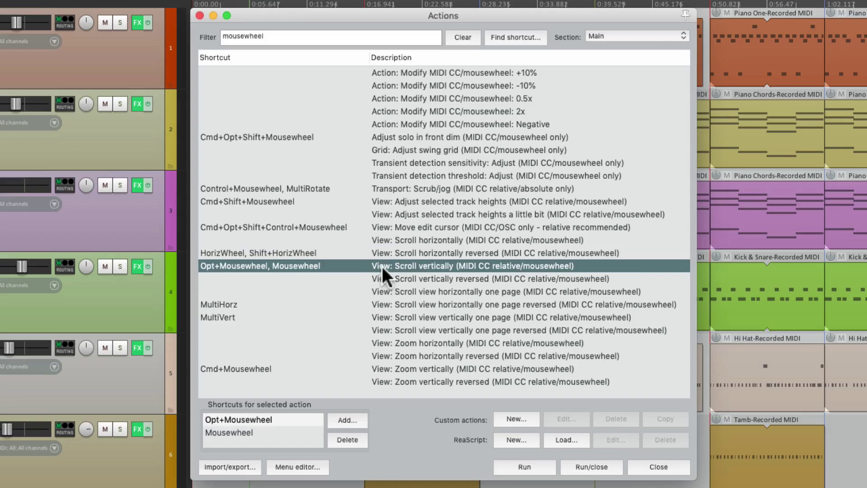
pyautogui.click(381, 343)
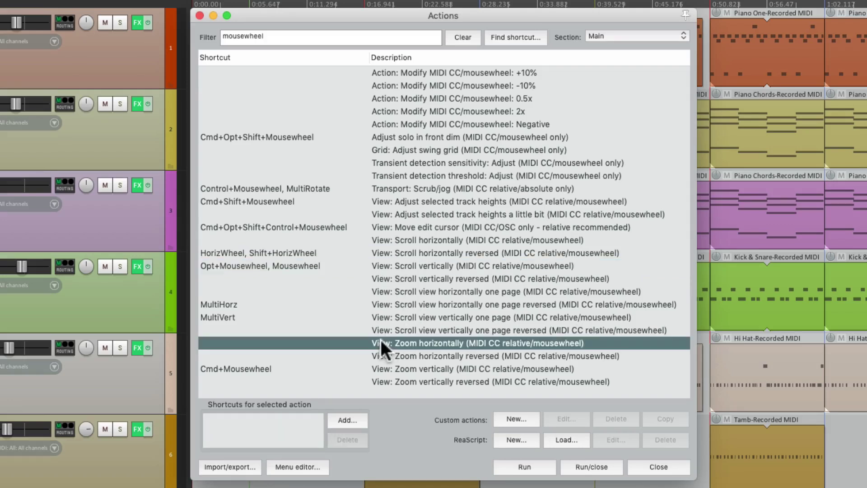
pyautogui.click(387, 367)
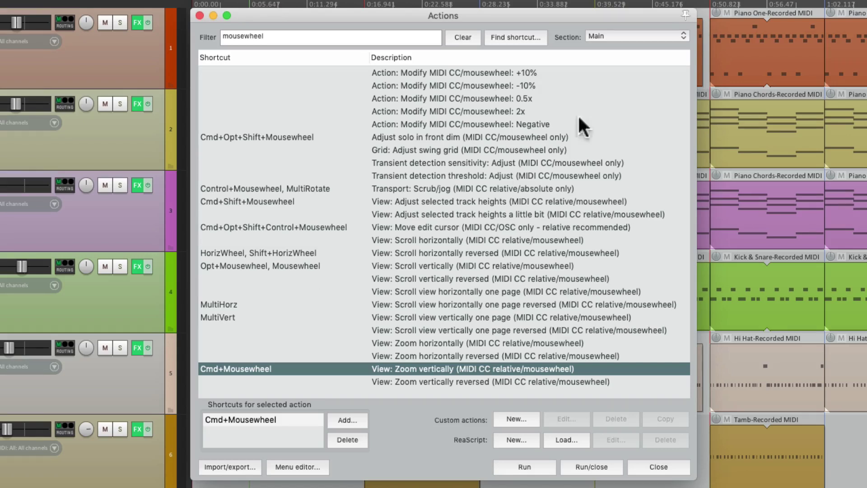
# - List the MIDI Editor's mousewheel actions, return to Main, and reselect View: Zoom vertically
pyautogui.click(618, 35)
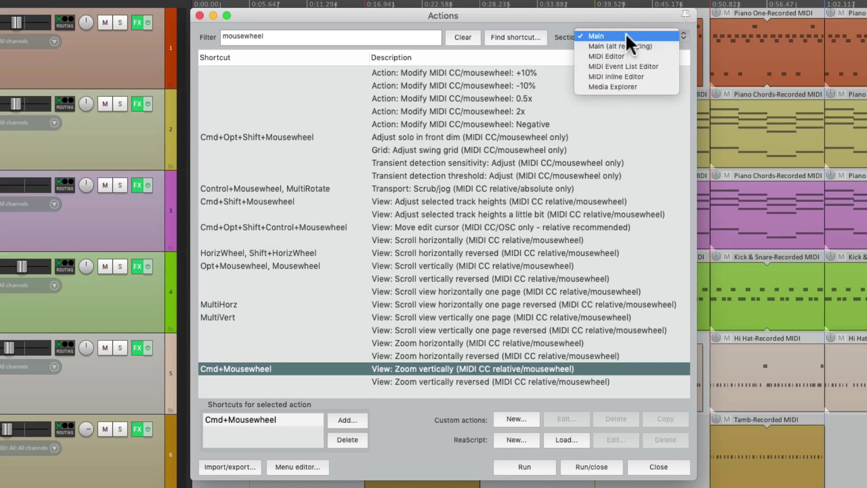
pyautogui.click(634, 55)
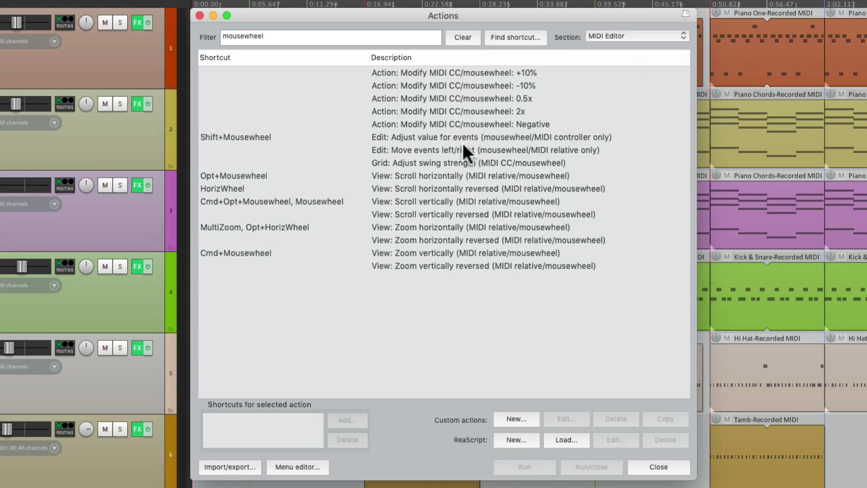
pyautogui.click(612, 39)
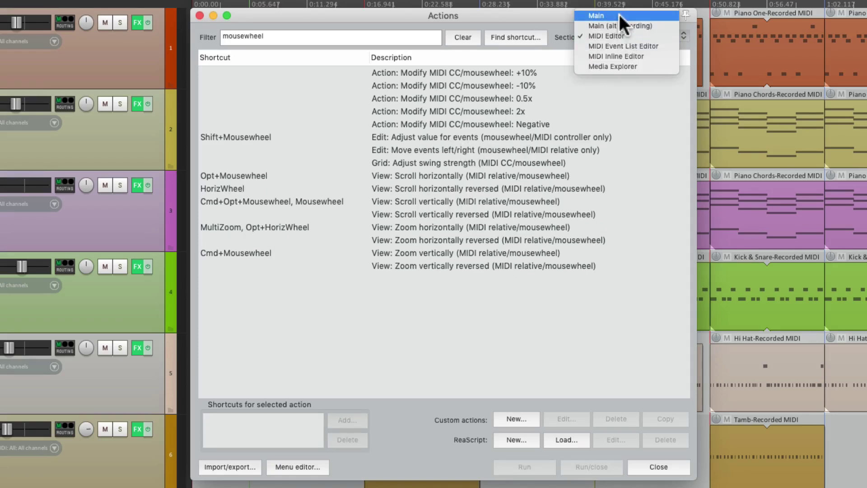
pyautogui.click(619, 14)
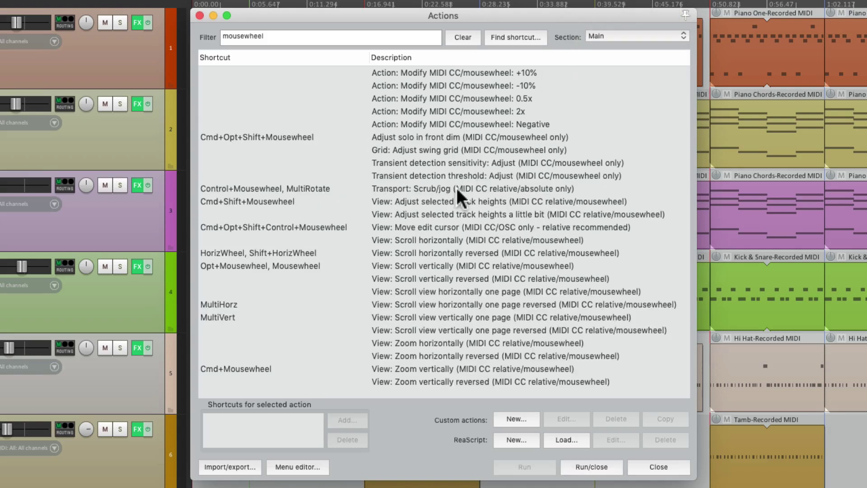
pyautogui.click(433, 370)
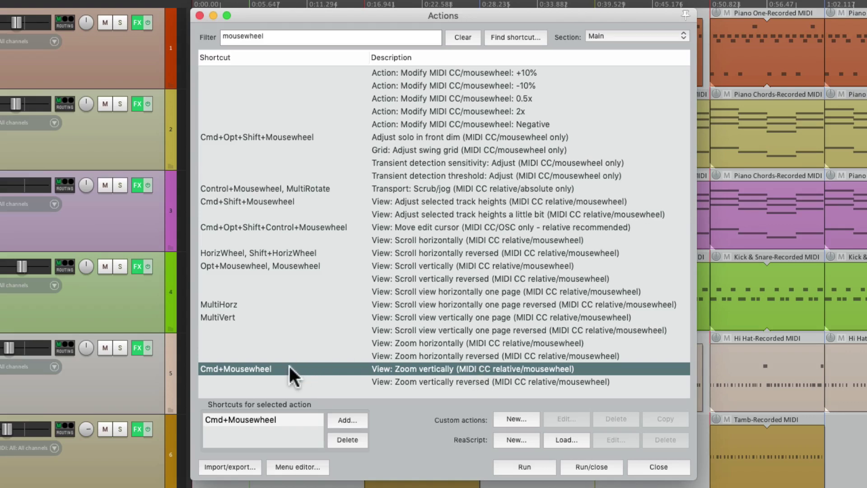
# - Close the Actions window and zoom the track heights in twice, then back out twice
pyautogui.press('Escape')
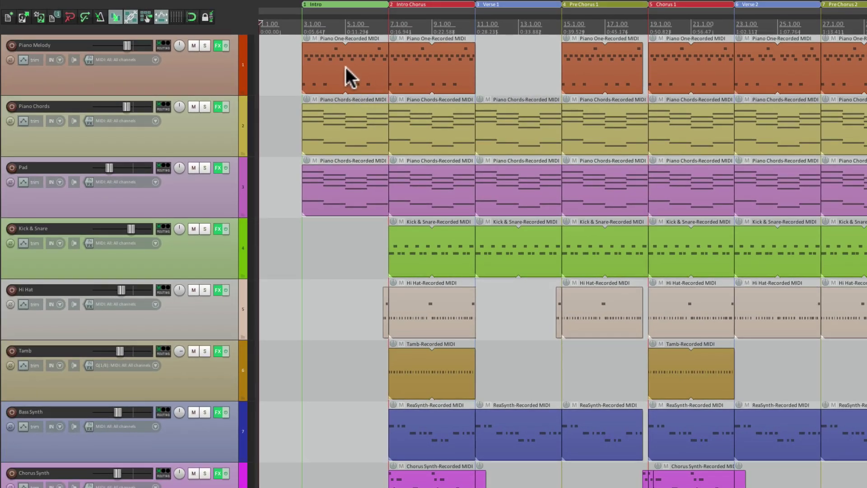
pyautogui.moveTo(345, 67); pyautogui.dragTo(347, 69)
pyautogui.press('pageup')
pyautogui.press('pageup')
pyautogui.press('pageup')
pyautogui.press('pageup')
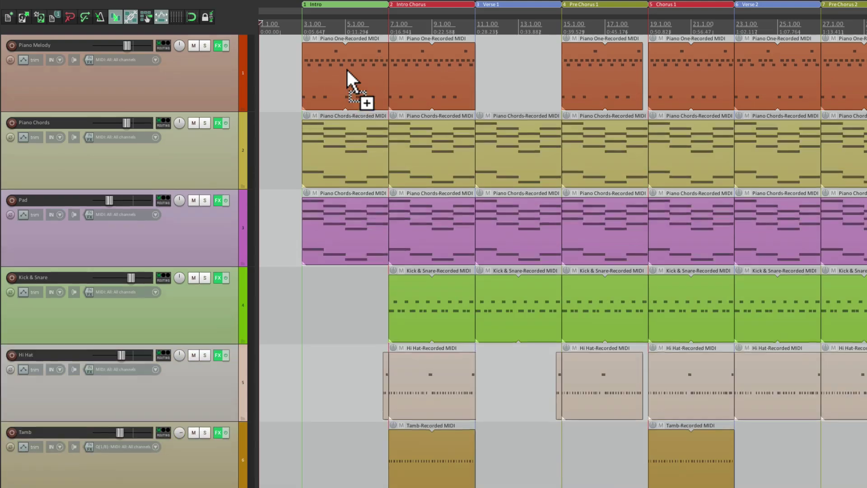
pyautogui.press('pageup')
pyautogui.press('pageup')
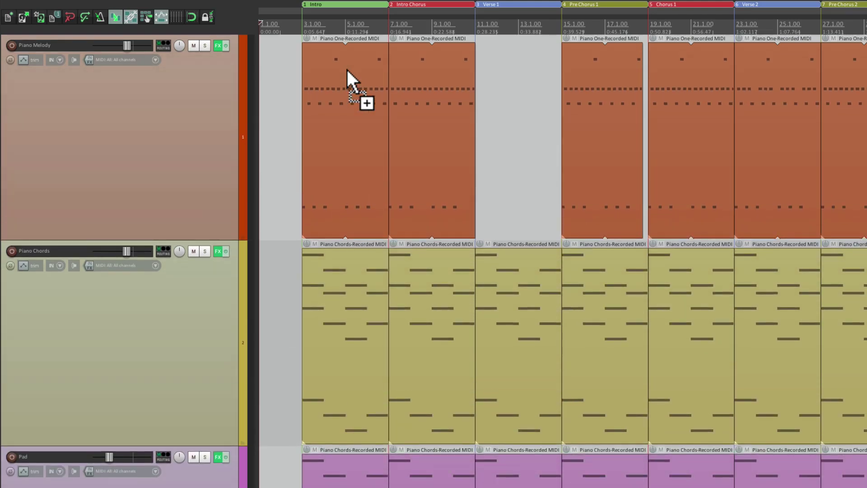
pyautogui.press('pagedown')
pyautogui.press('pagedown')
pyautogui.press('pagedown')
pyautogui.press('pagedown')
pyautogui.press('pagedown')
pyautogui.press('pagedown')
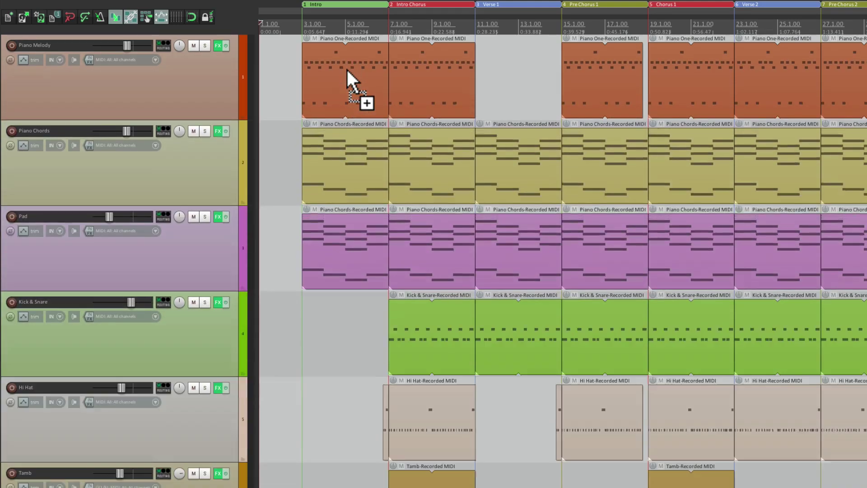
pyautogui.press('pagedown')
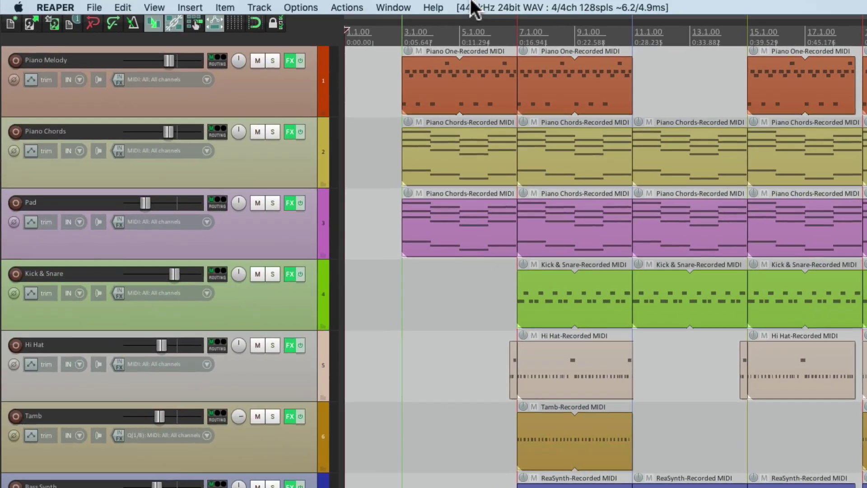
# - Reopen the action list and copy the text of View: Zoom vertically (MIDI CC relative/mousewheel)
pyautogui.click(359, 6)
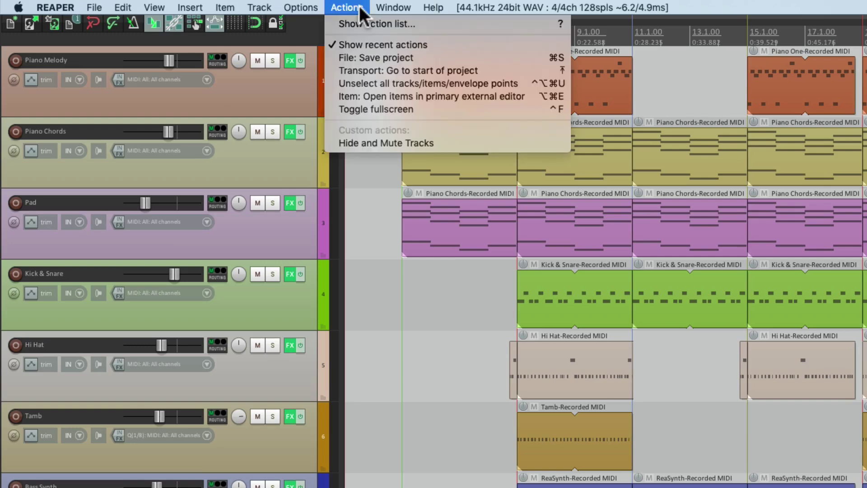
pyautogui.click(340, 22)
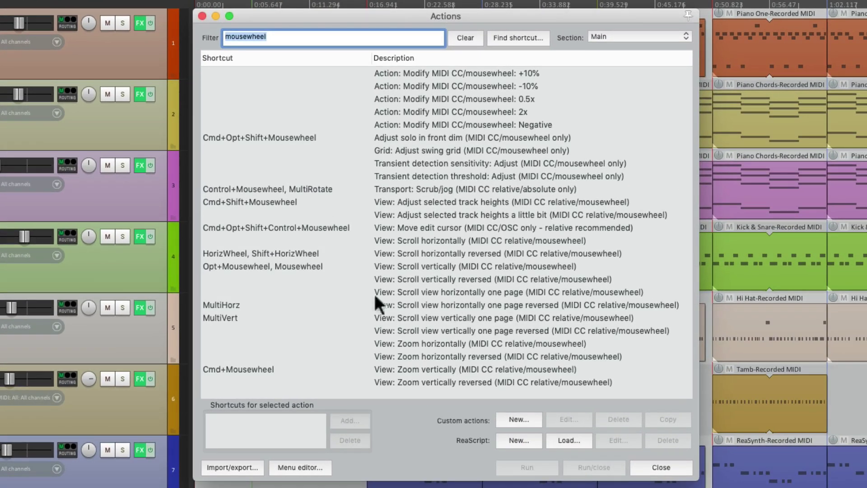
pyautogui.click(434, 369)
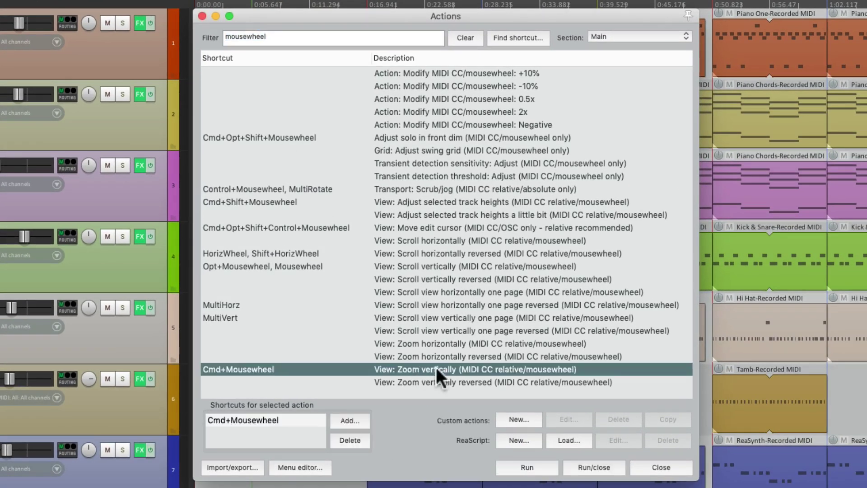
pyautogui.rightClick(474, 367)
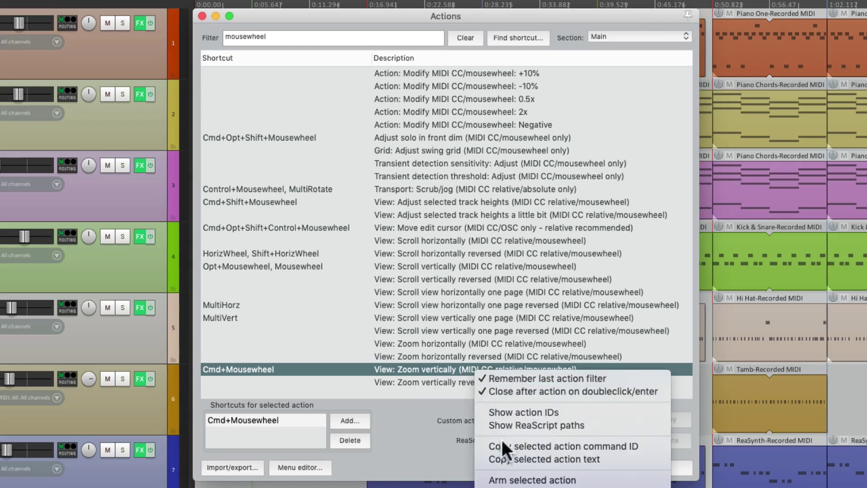
pyautogui.click(478, 459)
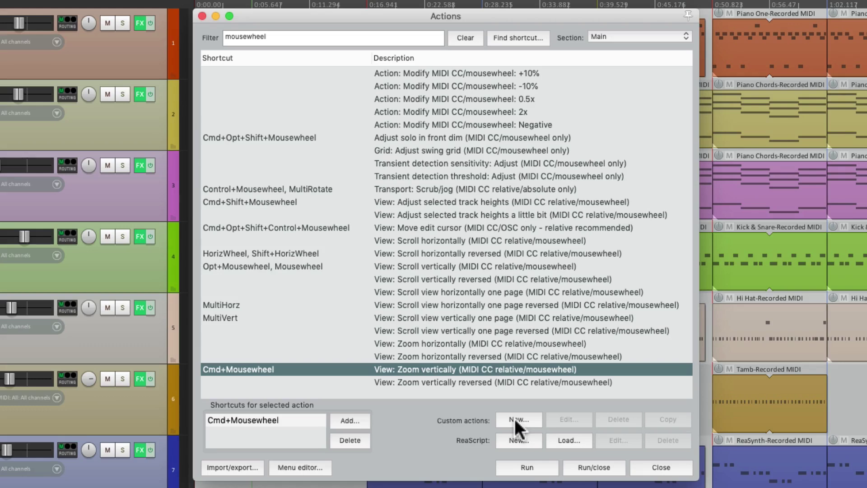
# - Start a new custom action named 'Custom: Zoom vertically (MIDI CC relative/mousewheel)'
pyautogui.click(529, 418)
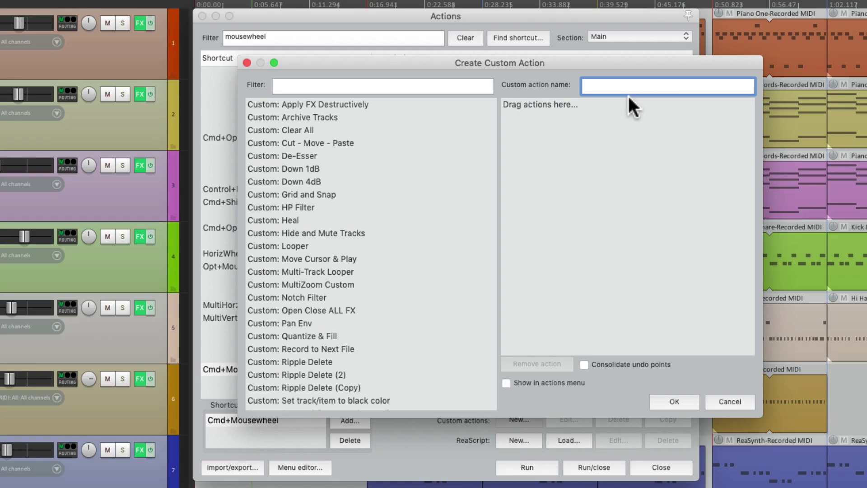
pyautogui.press('super+v')
pyautogui.moveTo(624, 84); pyautogui.dragTo(559, 85)
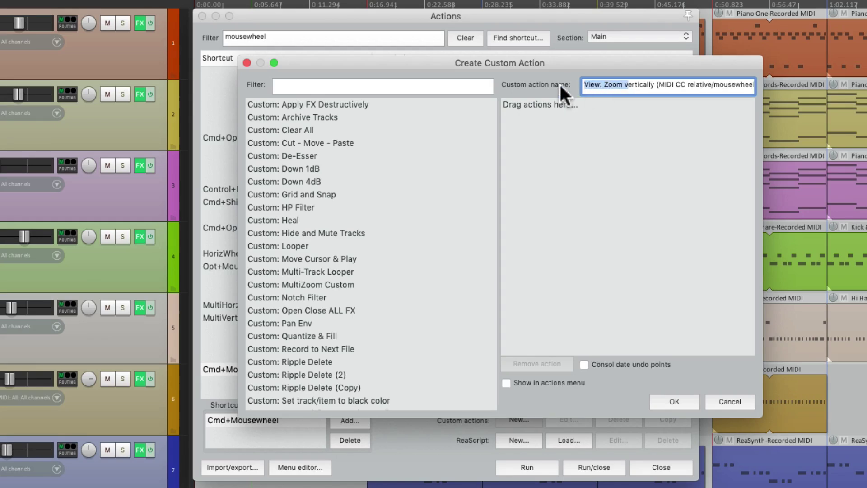
pyautogui.write('Custom: Zoom')
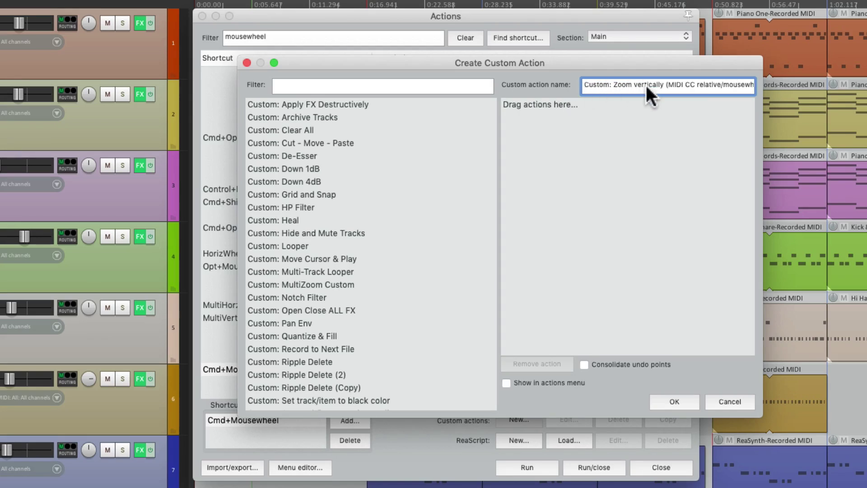
# - Add View: Zoom vertically (MIDI CC relative/mousewheel) as a step of the custom action
pyautogui.click(422, 84)
pyautogui.press('super+v')
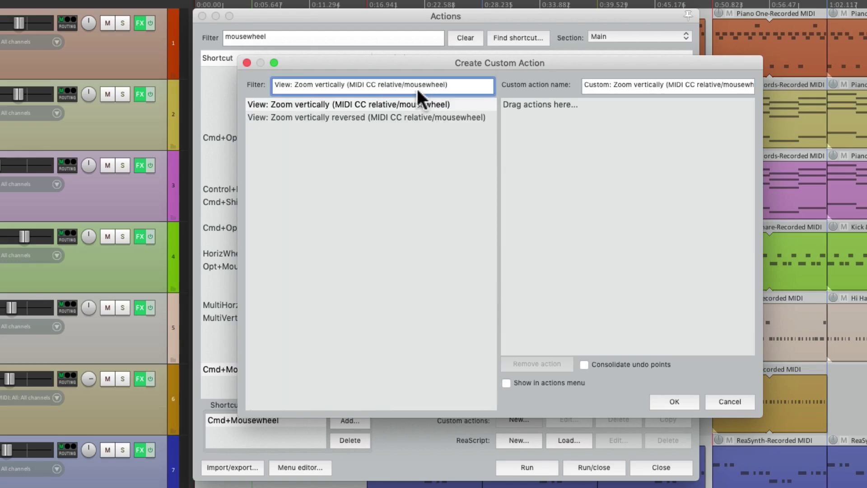
pyautogui.click(393, 105)
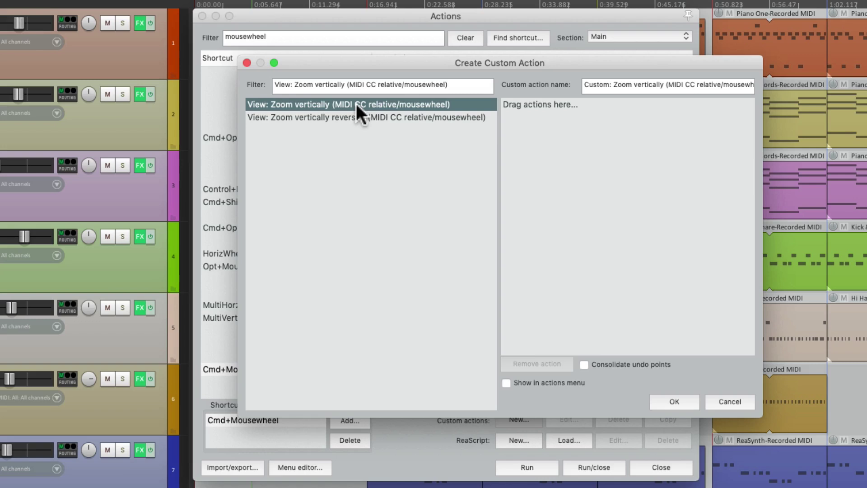
pyautogui.moveTo(356, 104); pyautogui.dragTo(546, 118)
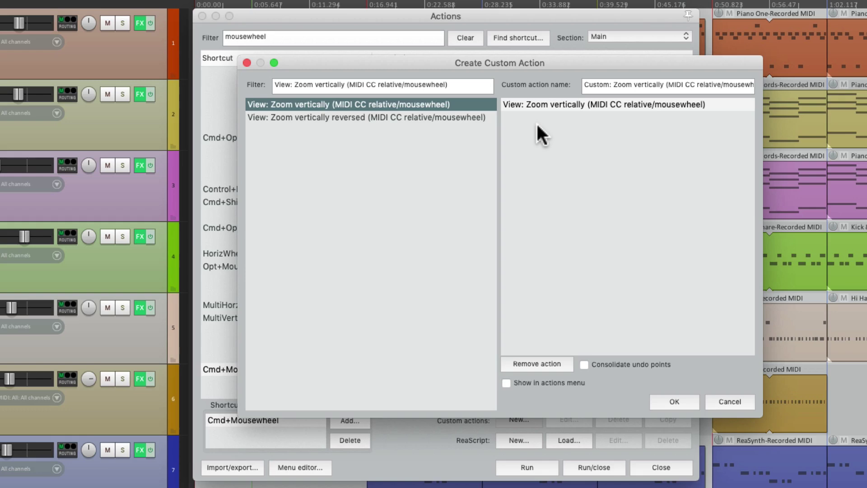
# - Insert the 0.5x mousewheel modifier before the zoom step and save the custom action
pyautogui.click(459, 85)
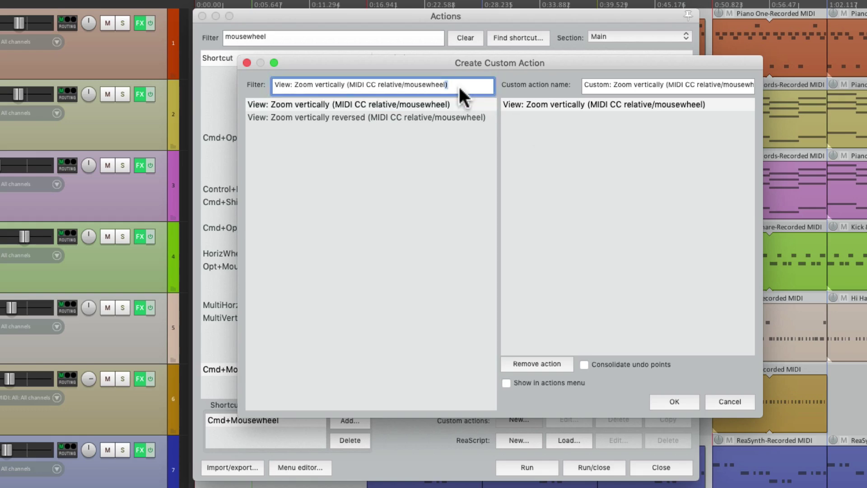
pyautogui.write('modify')
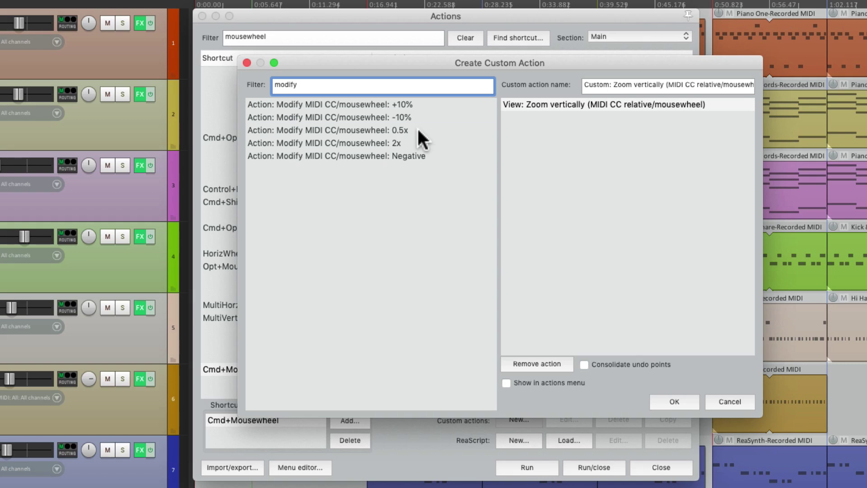
pyautogui.click(431, 130)
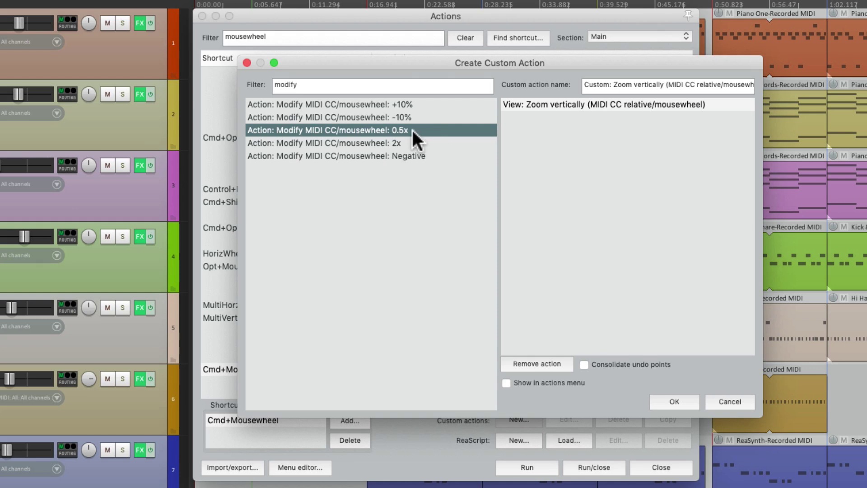
pyautogui.moveTo(413, 130); pyautogui.dragTo(532, 102)
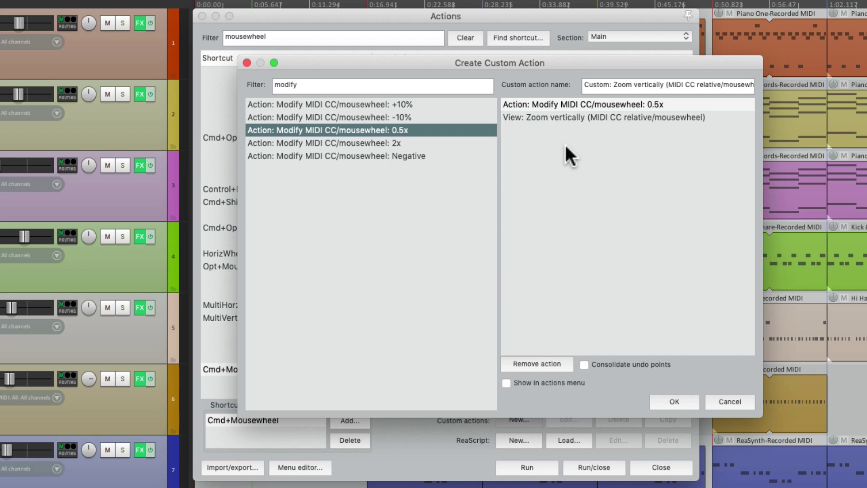
pyautogui.click(608, 102)
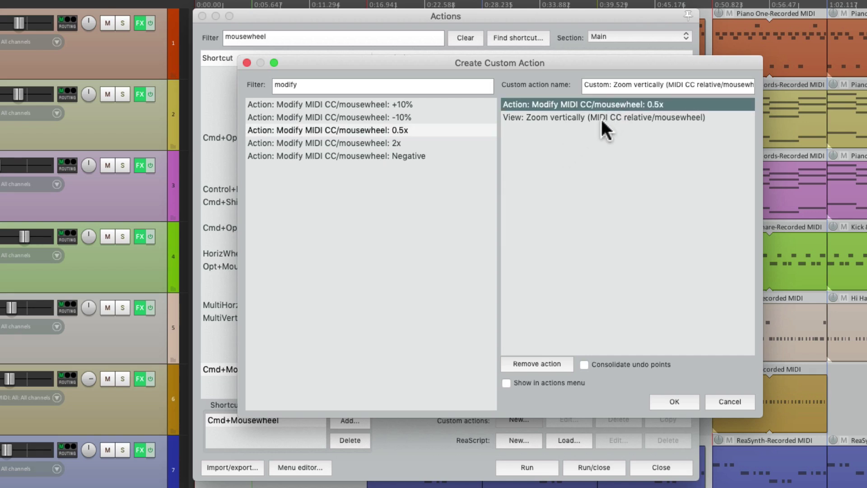
pyautogui.click(602, 118)
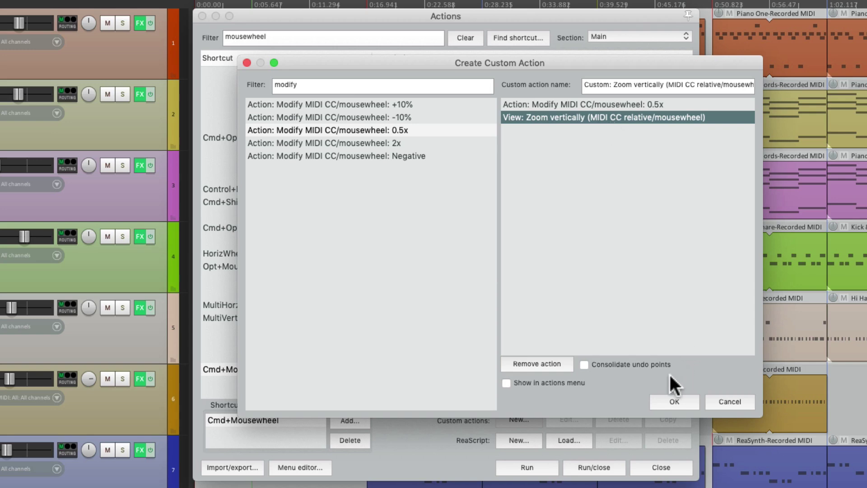
pyautogui.click(657, 399)
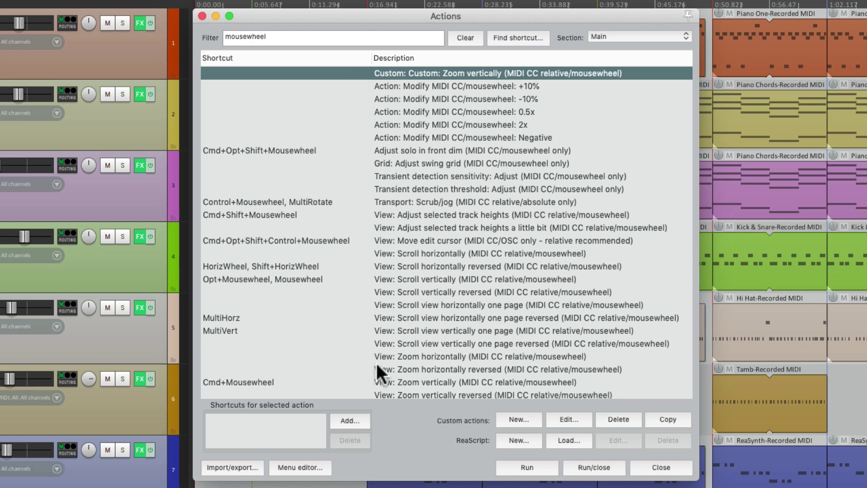
# - Assign Cmd+Mousewheel to the custom zoom action, overriding its View: Zoom vertically mapping
pyautogui.click(346, 421)
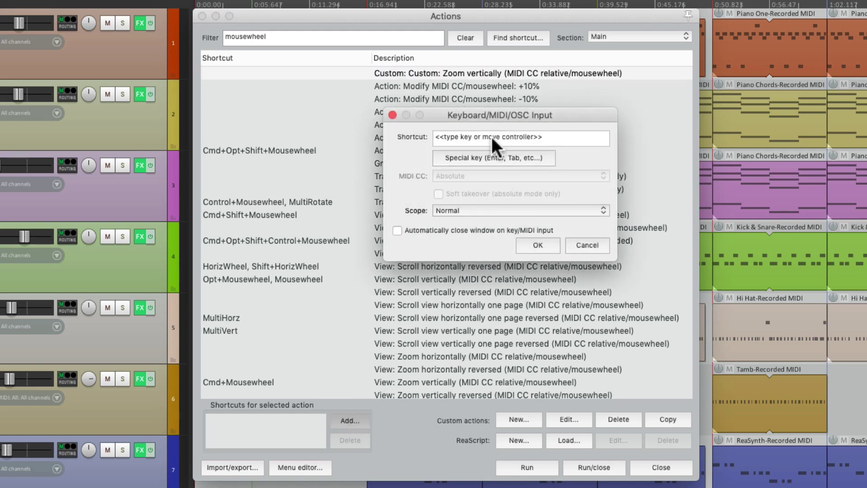
pyautogui.scroll(1, 491, 137)
pyautogui.press('Return')
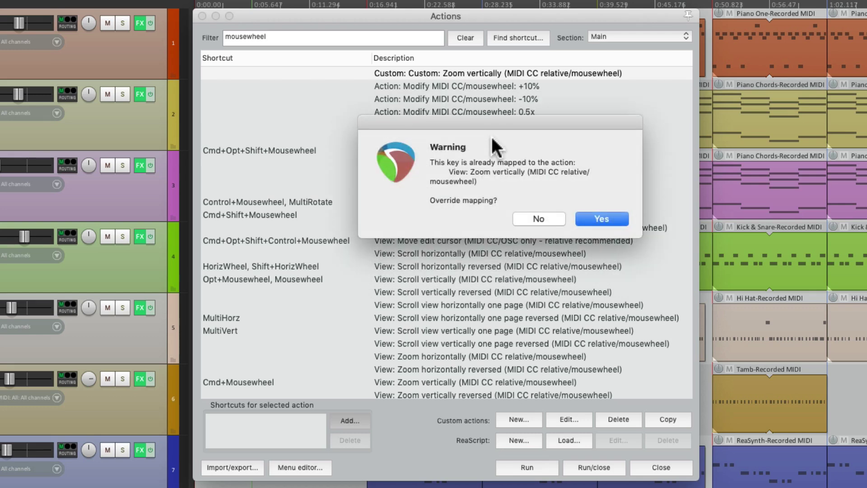
pyautogui.click(591, 219)
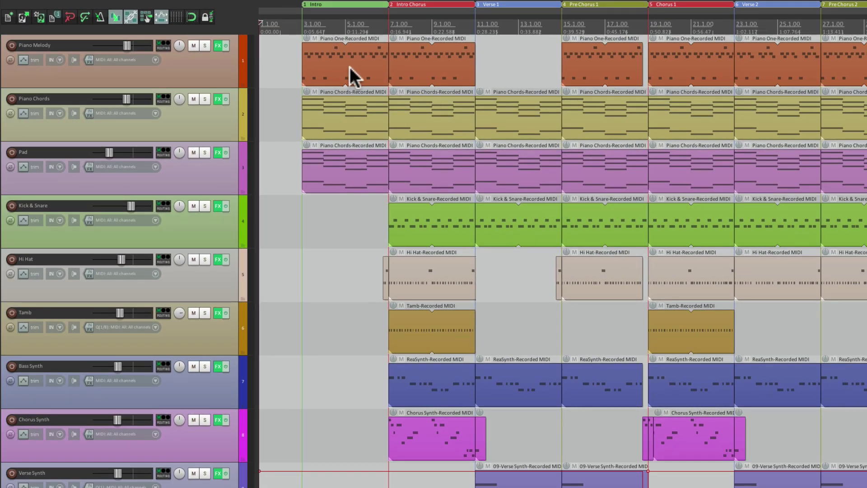
# - Test the new Cmd+wheel track zoom, then reopen the action list and select the custom zoom action
pyautogui.scroll(5, 349, 68)
pyautogui.scroll(3, 351, 70)
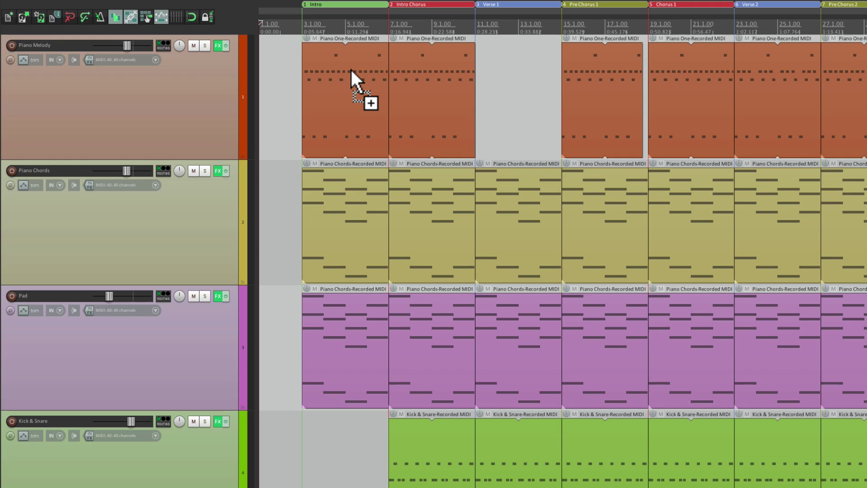
pyautogui.scroll(3, 350, 69)
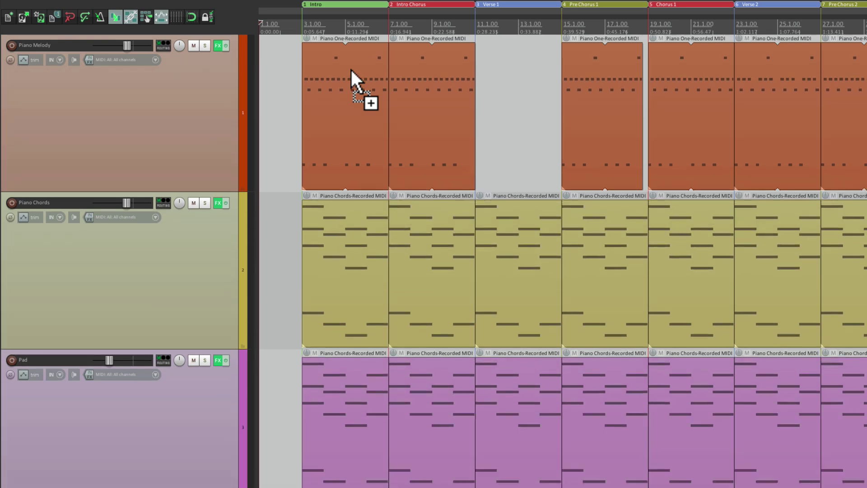
pyautogui.scroll(-1, 351, 70)
pyautogui.scroll(-5, 351, 71)
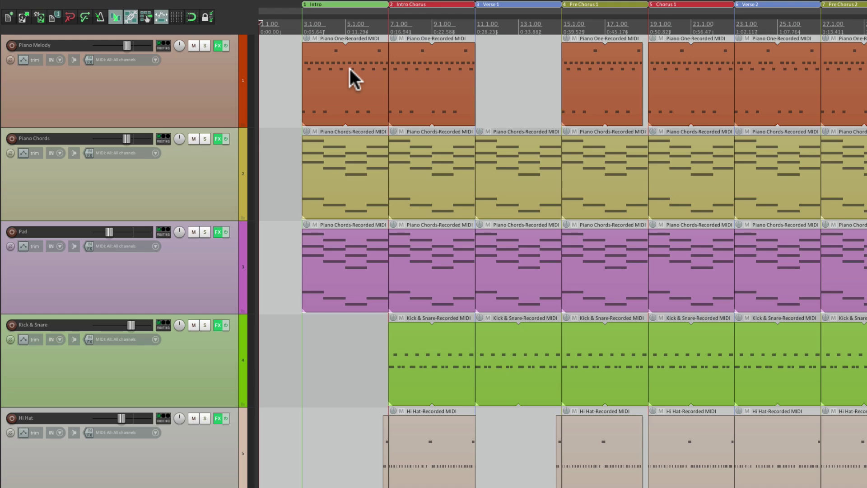
pyautogui.press('?')
pyautogui.click(369, 72)
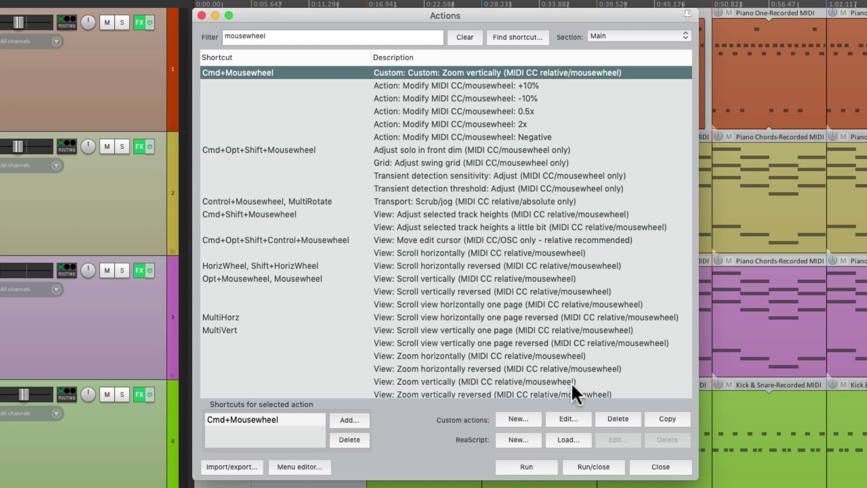
# - Edit the custom zoom action and remove its 0.5x step
pyautogui.click(562, 415)
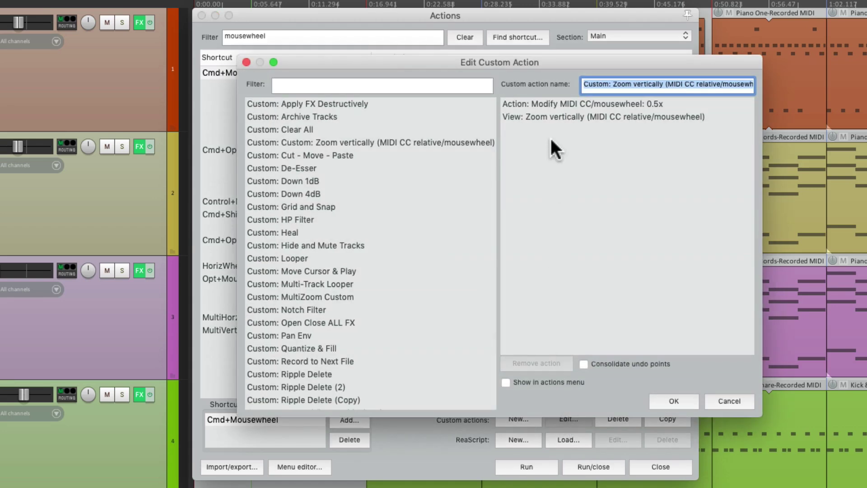
pyautogui.click(546, 103)
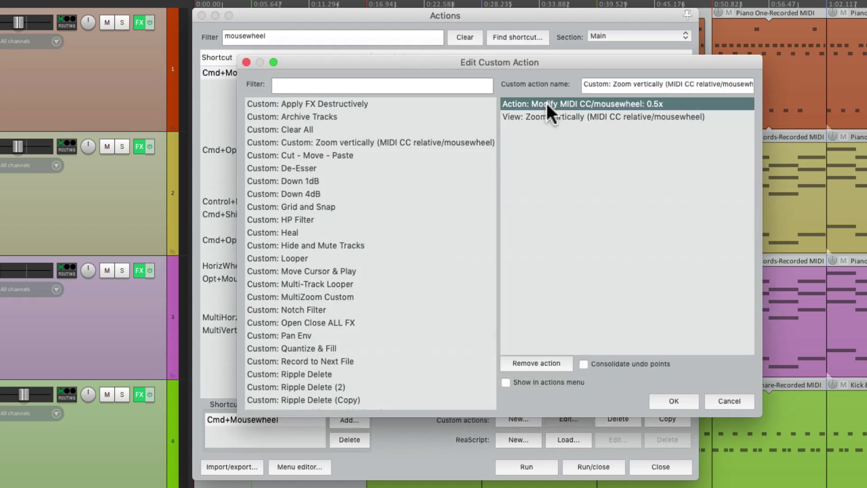
pyautogui.click(534, 363)
# - Insert the 2x and Negative mousewheel modifiers before the zoom step and save
pyautogui.click(429, 86)
pyautogui.write('modify')
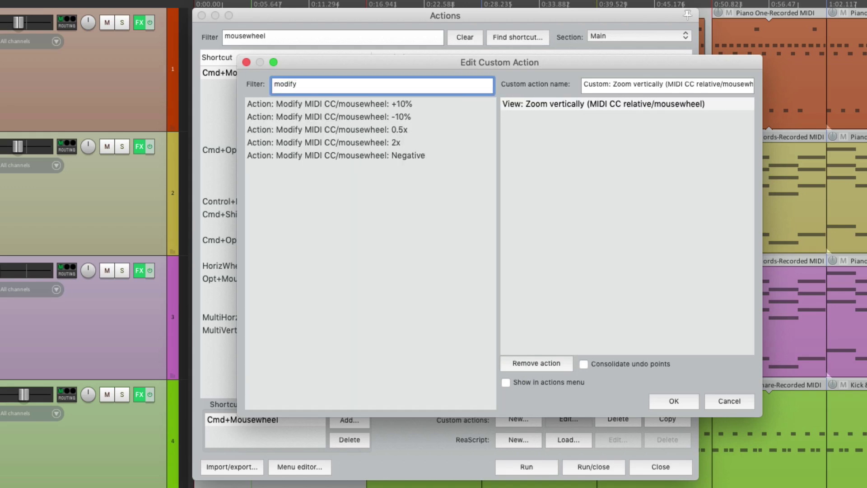
pyautogui.click(377, 143)
pyautogui.moveTo(369, 141); pyautogui.dragTo(514, 102)
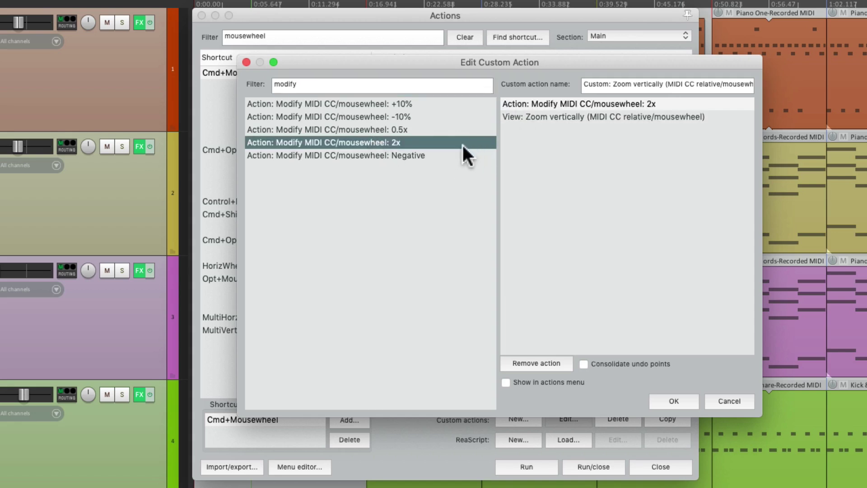
pyautogui.click(445, 154)
pyautogui.moveTo(377, 155); pyautogui.dragTo(527, 118)
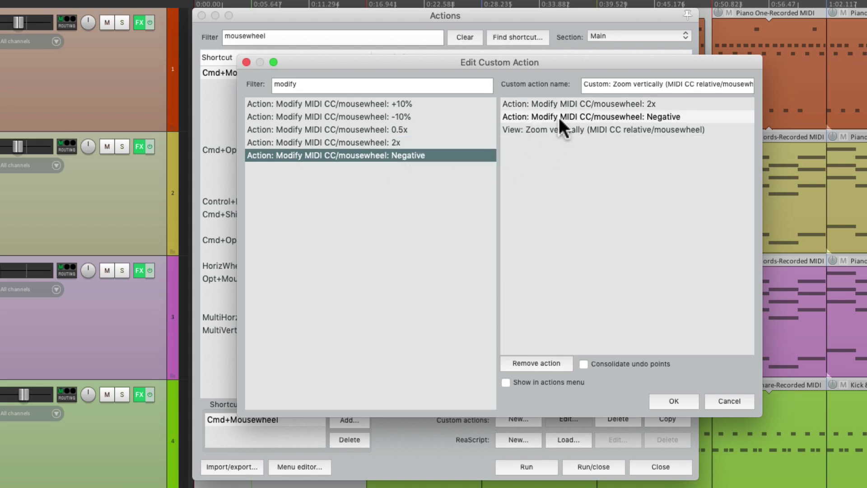
pyautogui.click(565, 128)
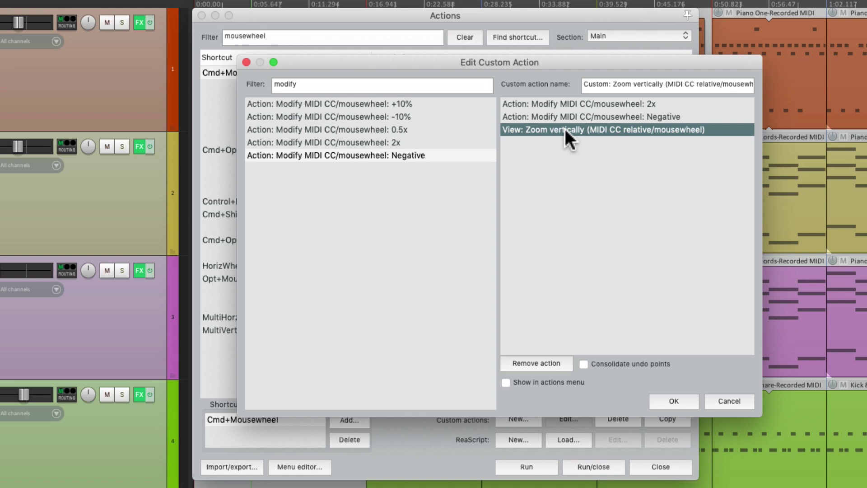
pyautogui.click(666, 400)
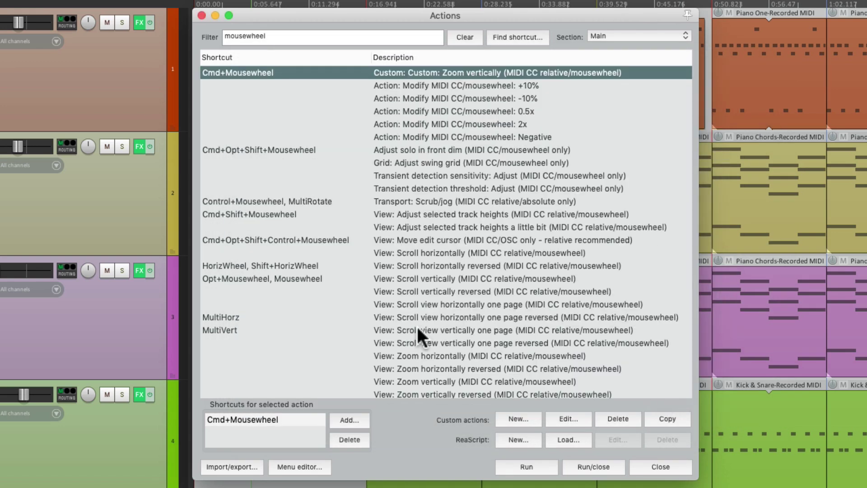
pyautogui.press('Escape')
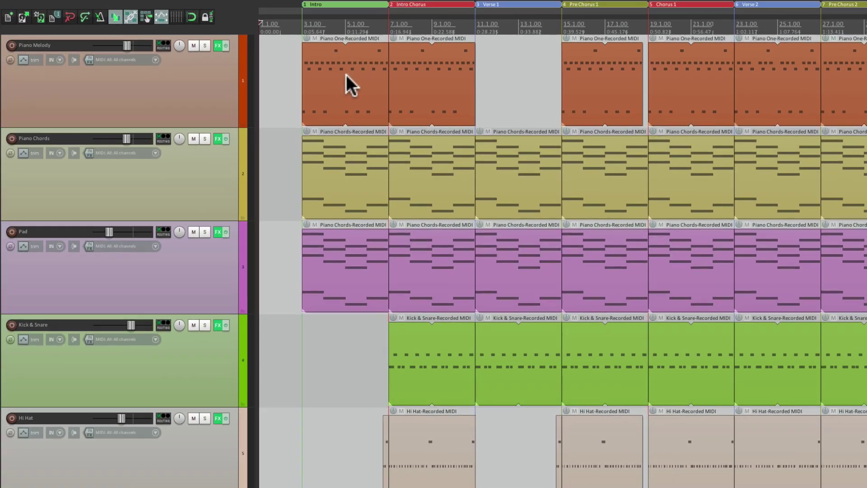
pyautogui.scroll(-3, 348, 78)
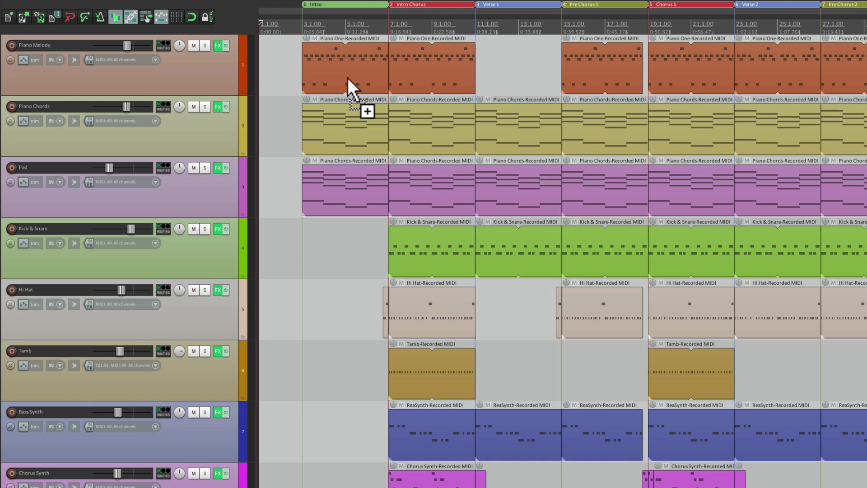
pyautogui.scroll(3, 348, 78)
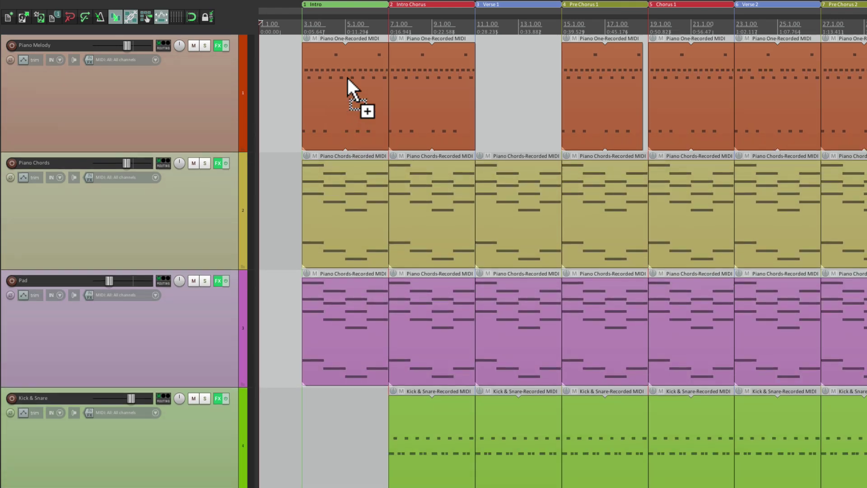
pyautogui.scroll(-3, 348, 77)
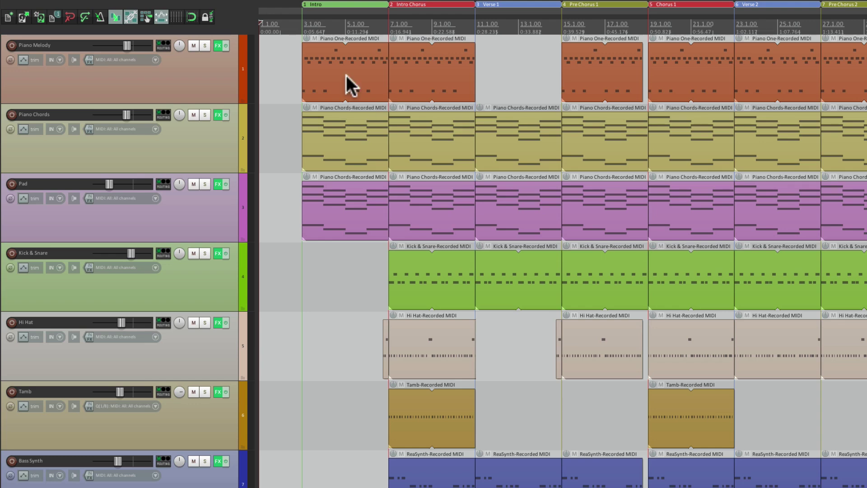
pyautogui.scroll(-5, 348, 78)
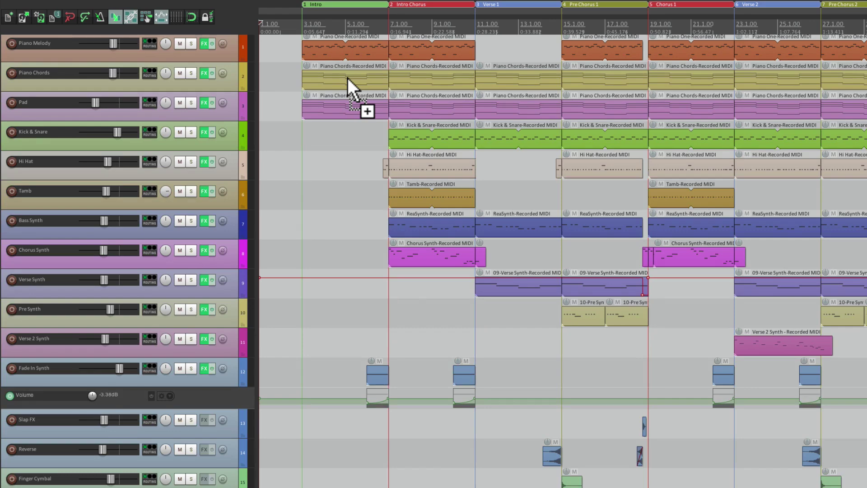
pyautogui.scroll(5, 347, 77)
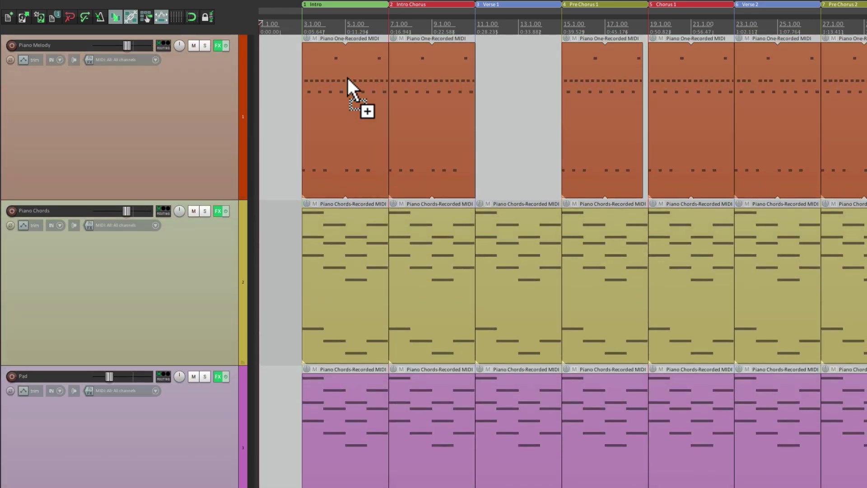
pyautogui.scroll(-3, 348, 78)
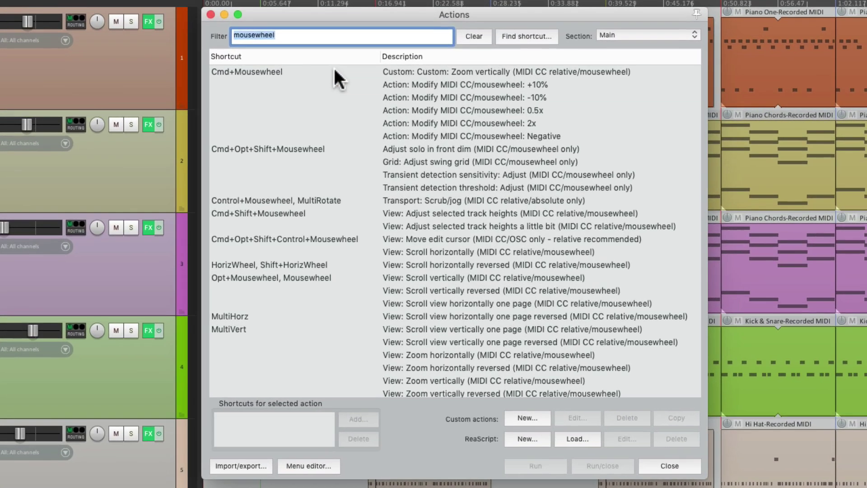
# - Edit the custom zoom action and remove its 2x step
pyautogui.click(357, 84)
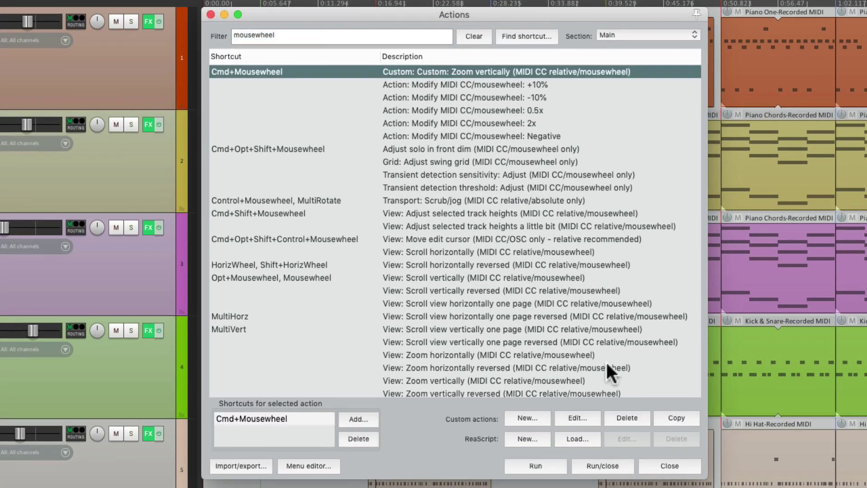
pyautogui.click(577, 417)
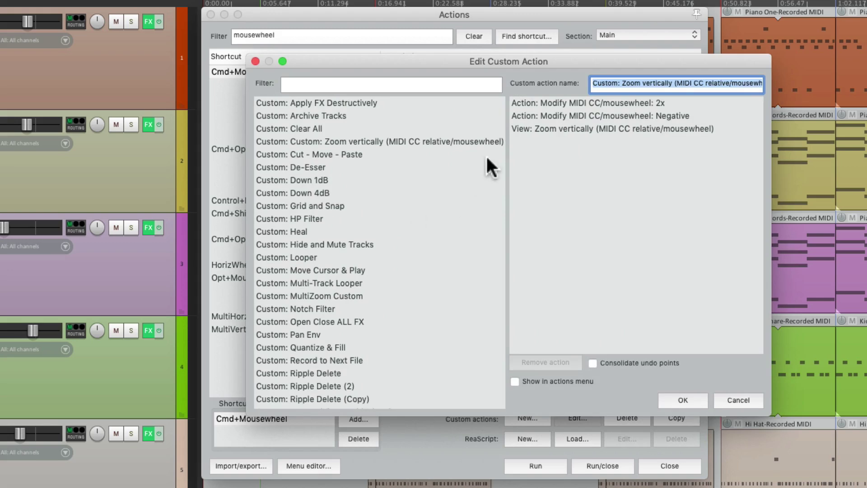
pyautogui.click(528, 103)
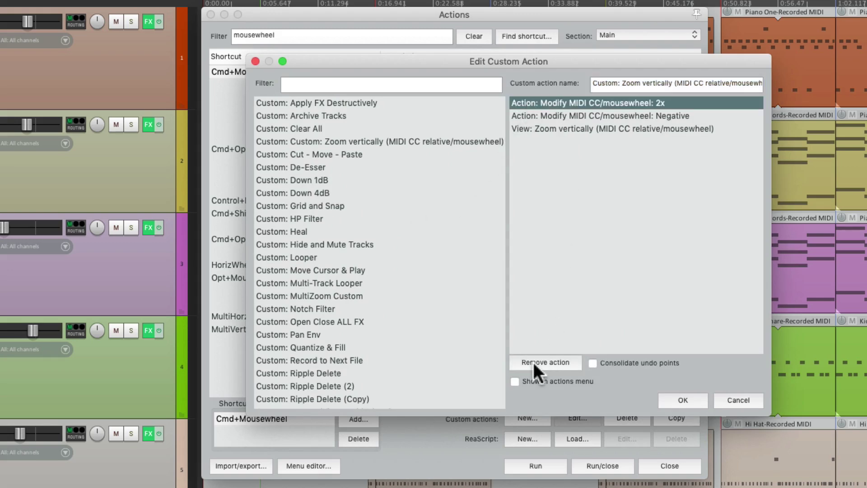
pyautogui.click(545, 356)
# - Add three +10% mousewheel modifier steps, save the action and close the action list
pyautogui.click(426, 86)
pyautogui.write('modify')
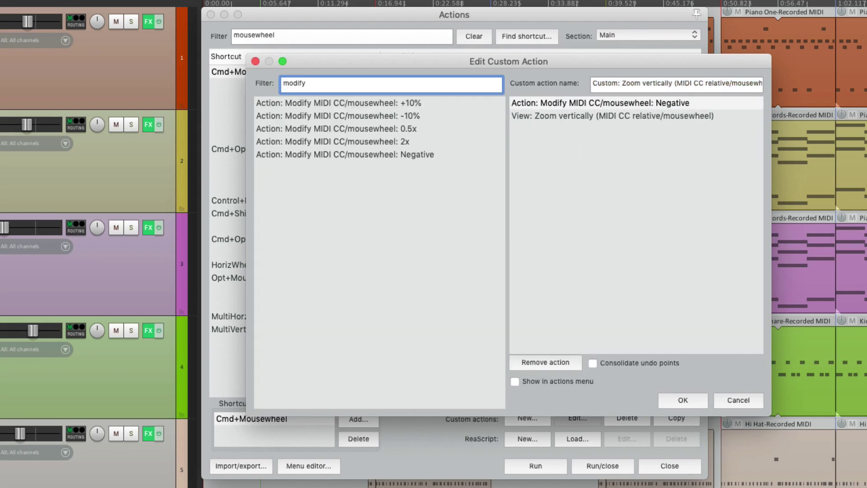
pyautogui.click(388, 103)
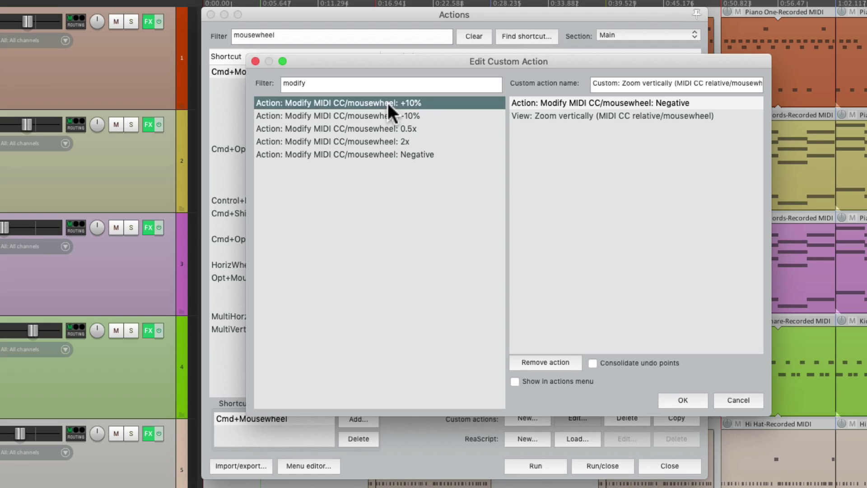
pyautogui.moveTo(391, 110); pyautogui.dragTo(515, 110)
pyautogui.moveTo(379, 105); pyautogui.dragTo(523, 102)
pyautogui.moveTo(413, 110); pyautogui.dragTo(526, 113)
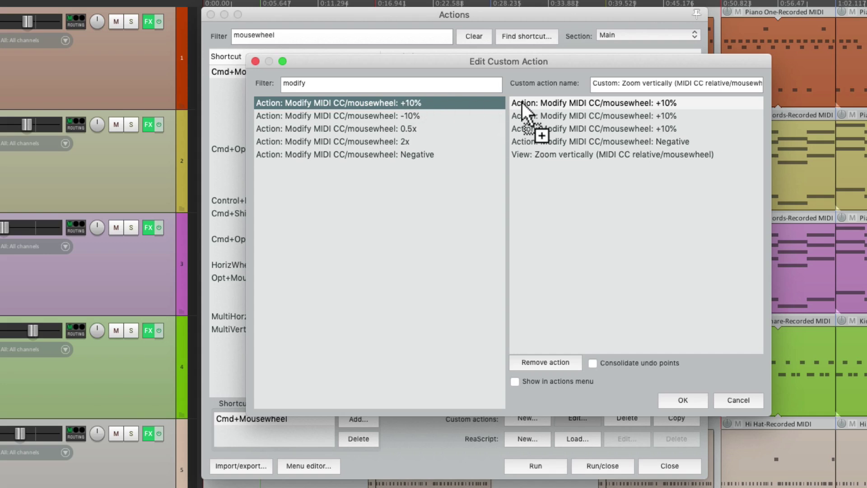
pyautogui.click(684, 400)
pyautogui.press('Escape')
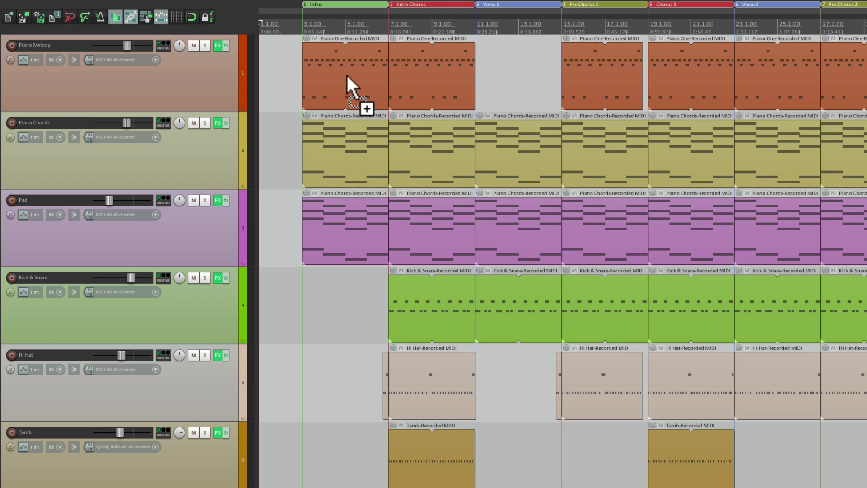
# - Wheel-zoom the track heights in and out to test the modified zoom
pyautogui.scroll(-2, 347, 75)
pyautogui.scroll(3, 347, 75)
pyautogui.scroll(-1, 347, 75)
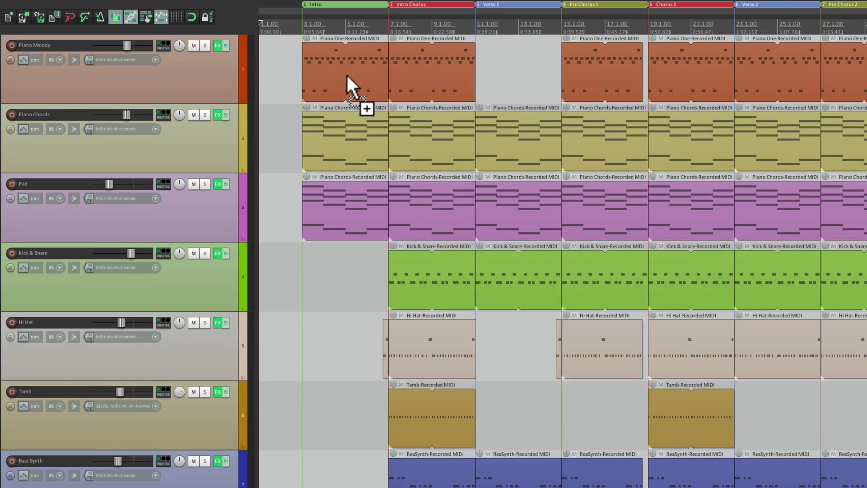
pyautogui.scroll(2, 347, 75)
pyautogui.scroll(-2, 347, 75)
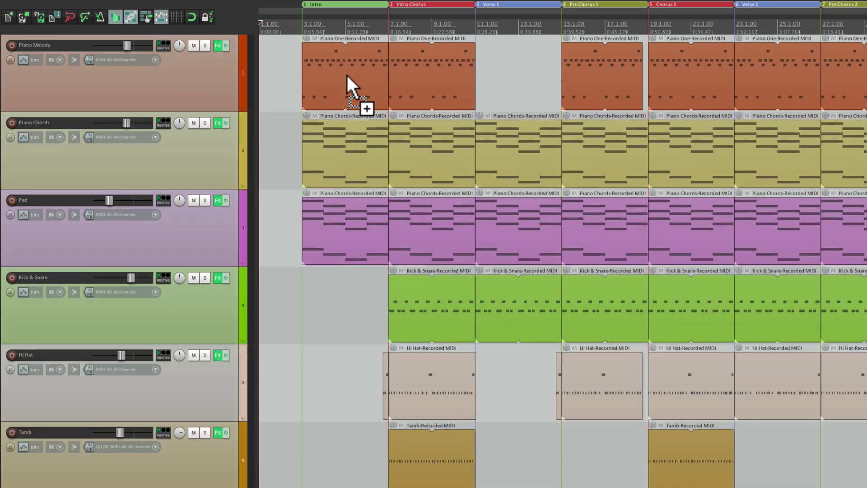
pyautogui.scroll(-1, 347, 75)
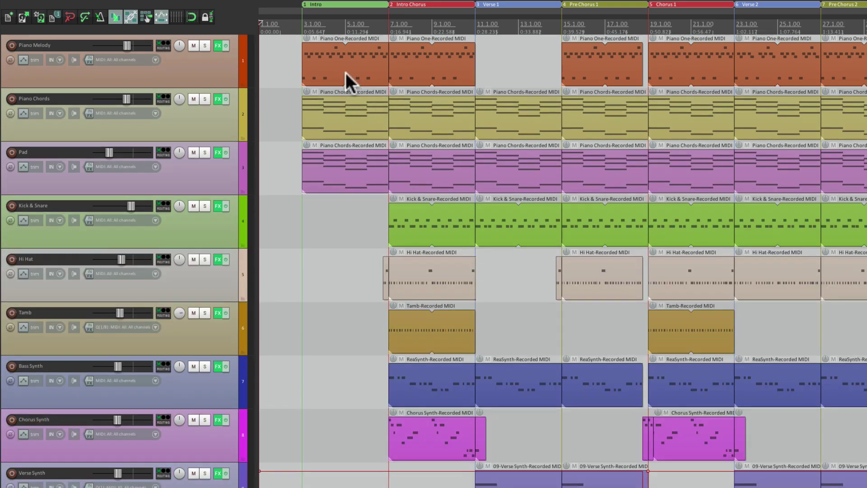
# - Edit the custom zoom action and remove its Negative step
pyautogui.hotkey('shift', '/')
pyautogui.click(368, 82)
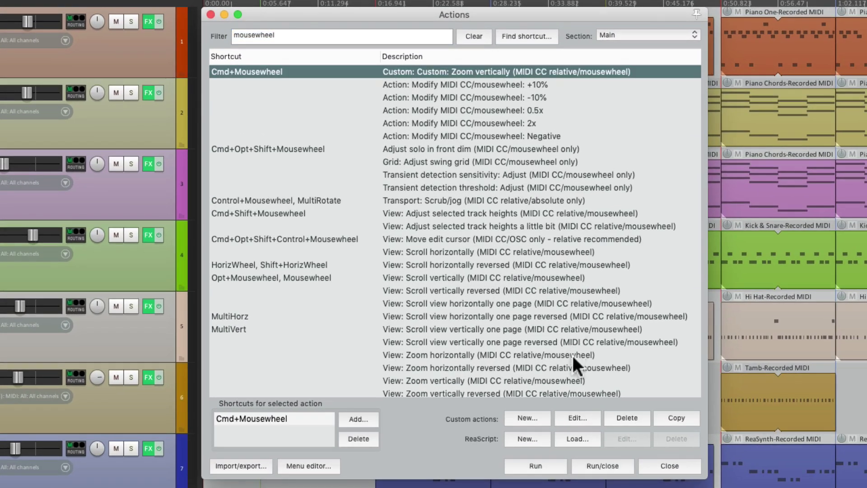
pyautogui.click(569, 418)
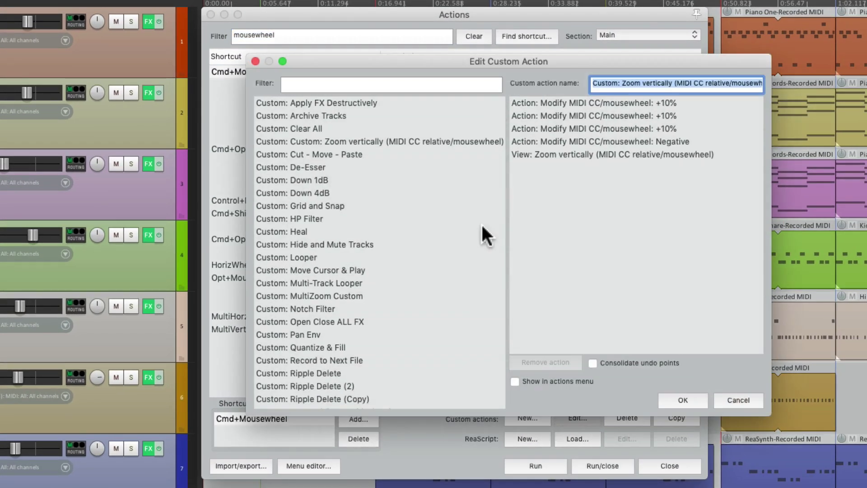
pyautogui.click(565, 142)
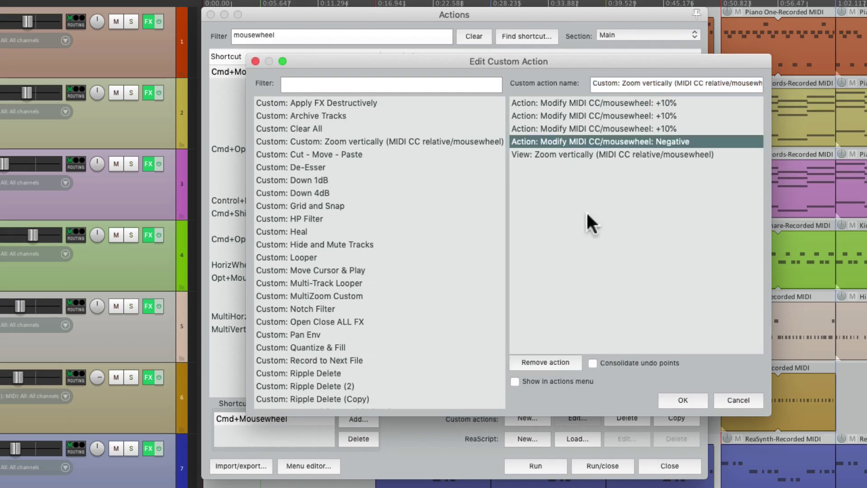
pyautogui.click(542, 360)
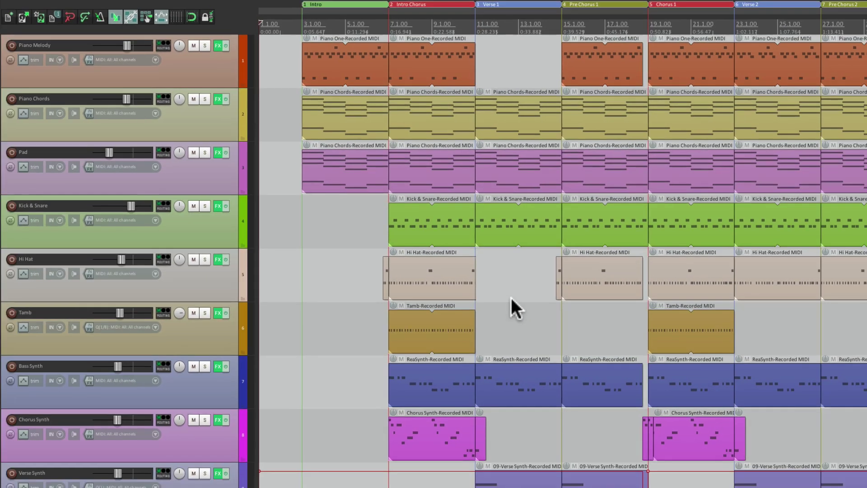
# - Test the reversed Cmd+wheel vertical zoom in the arrange view, then bring up the action list
pyautogui.scroll(-5, 364, 74)
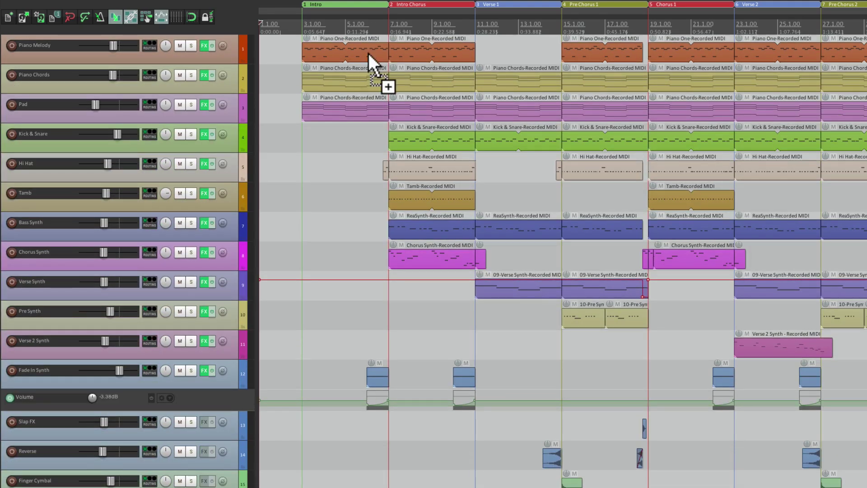
pyautogui.scroll(5, 368, 53)
pyautogui.scroll(3, 367, 52)
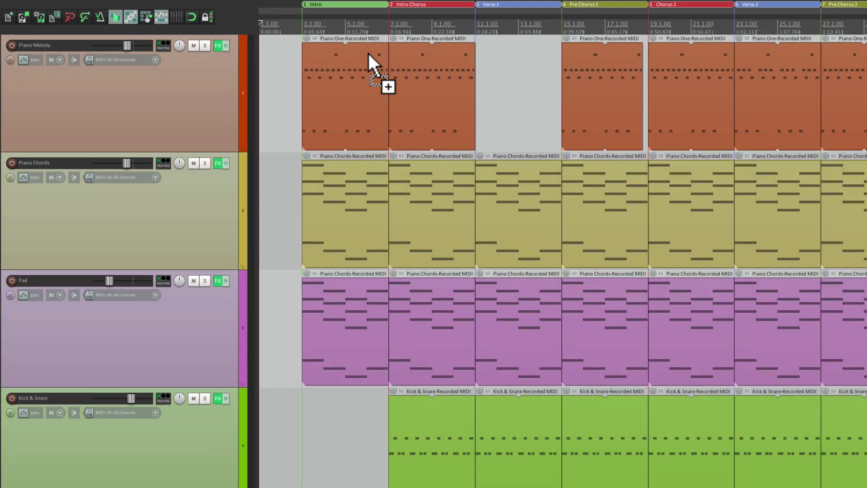
pyautogui.scroll(-3, 368, 52)
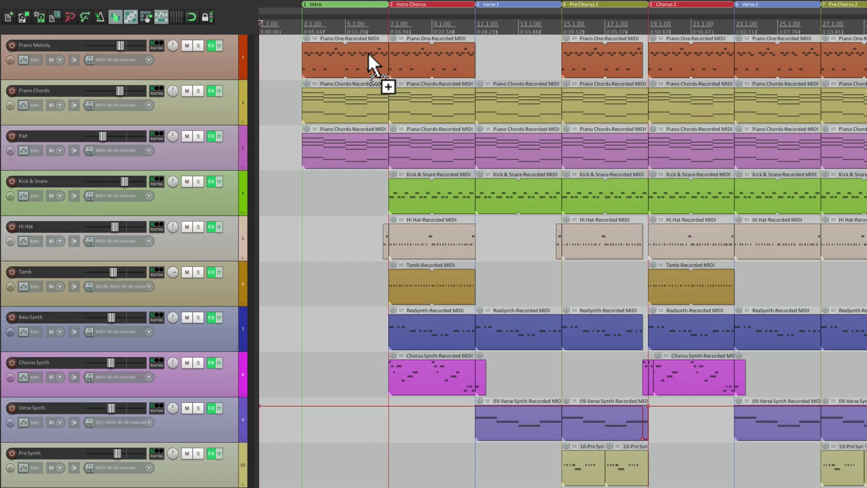
pyautogui.scroll(3, 367, 51)
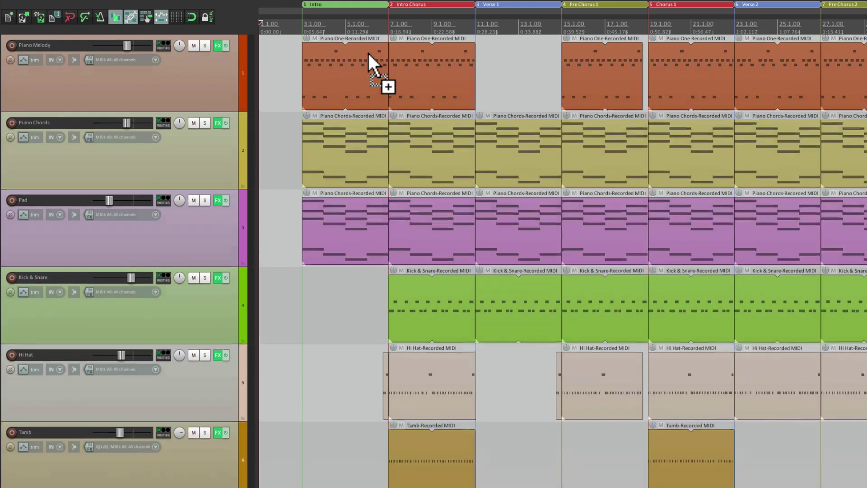
pyautogui.scroll(-2, 367, 51)
pyautogui.scroll(-1, 367, 52)
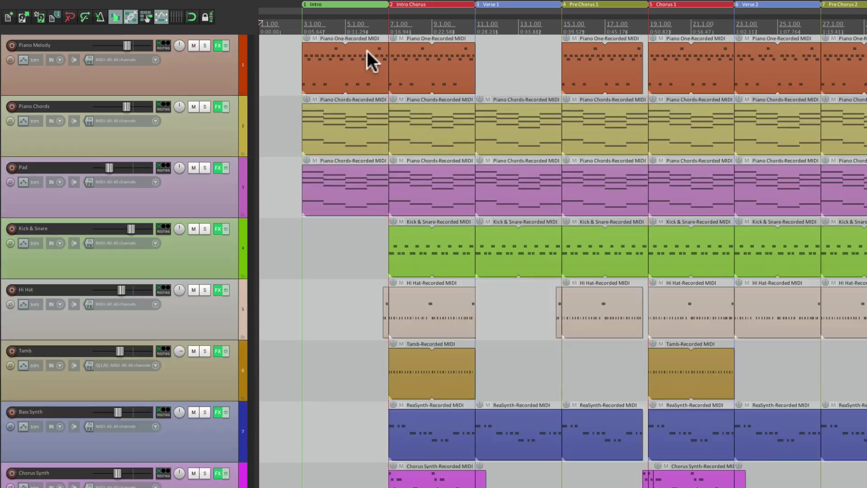
pyautogui.press('?')
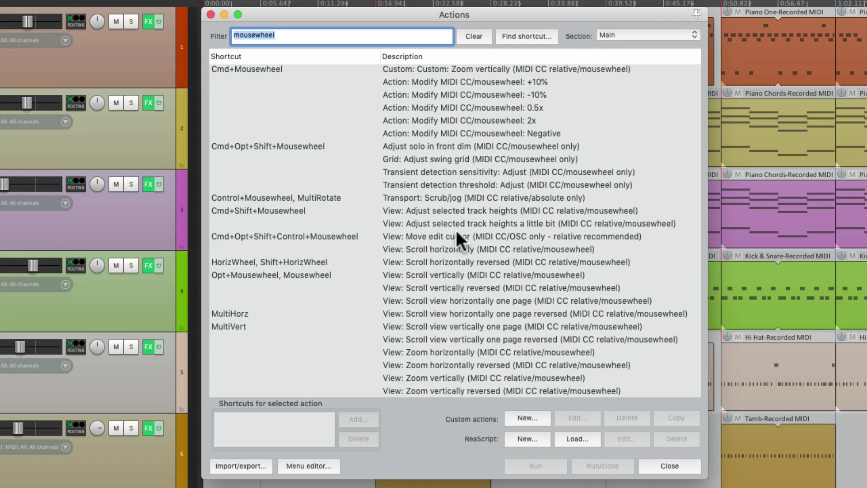
# - Open the Piano Melody intro item in the MIDI editor and select all its notes
pyautogui.press('Escape')
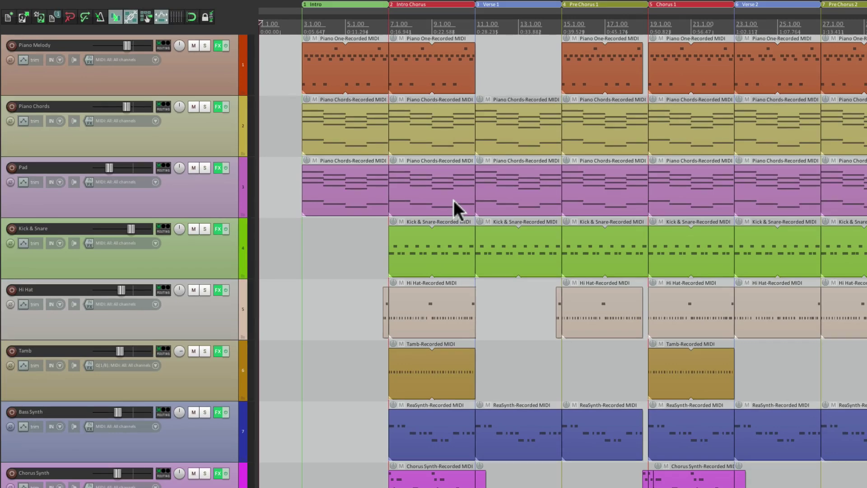
pyautogui.doubleClick(329, 67)
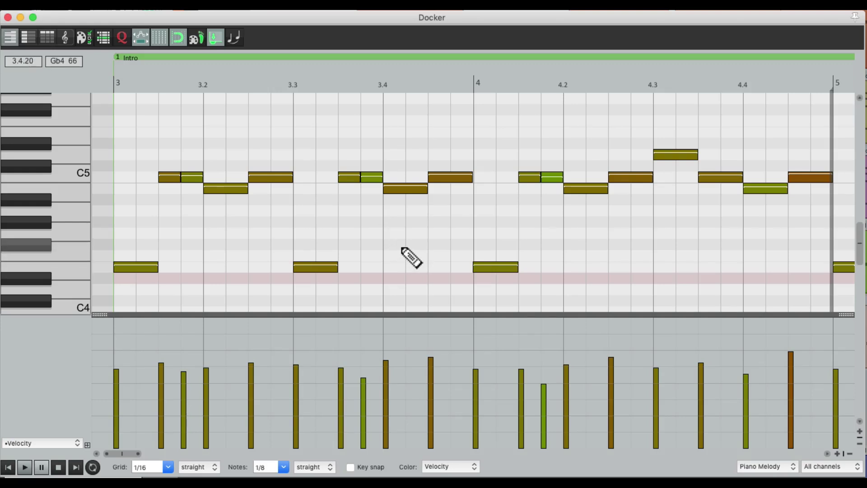
pyautogui.press('super+a')
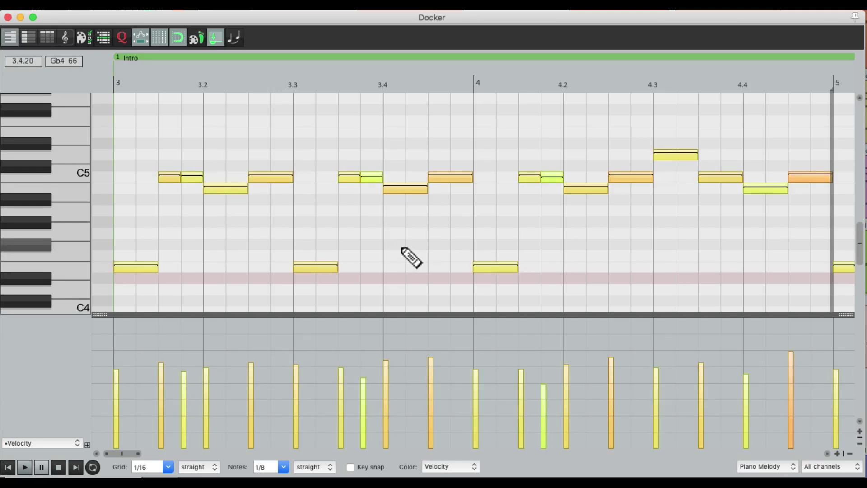
# - Nudge all selected notes' velocities up and down with Shift+wheel
pyautogui.press('shift')
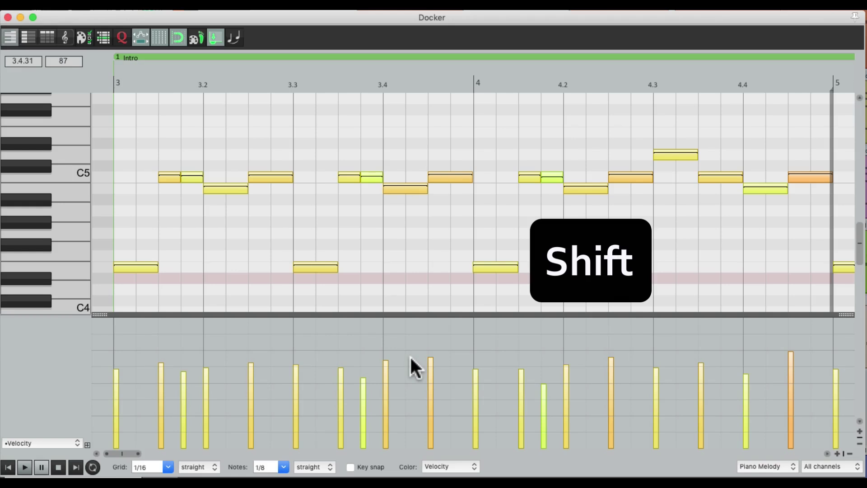
pyautogui.scroll(1, 410, 355)
pyautogui.scroll(2, 410, 355)
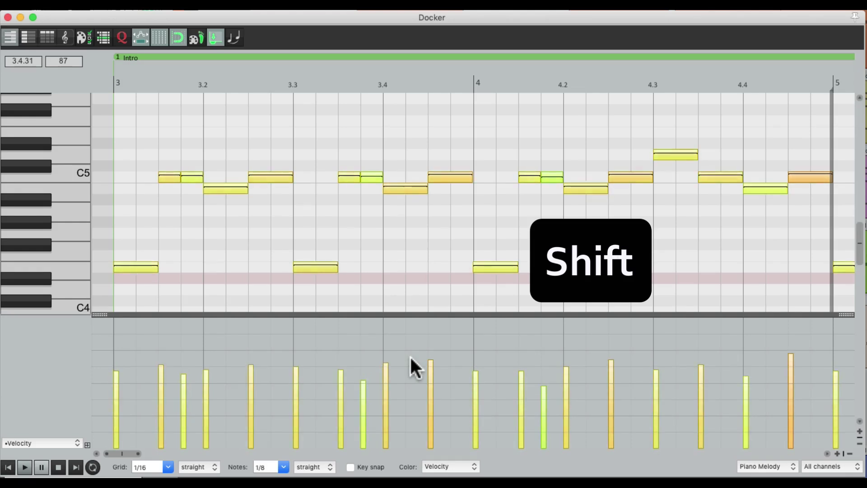
pyautogui.scroll(5, 410, 355)
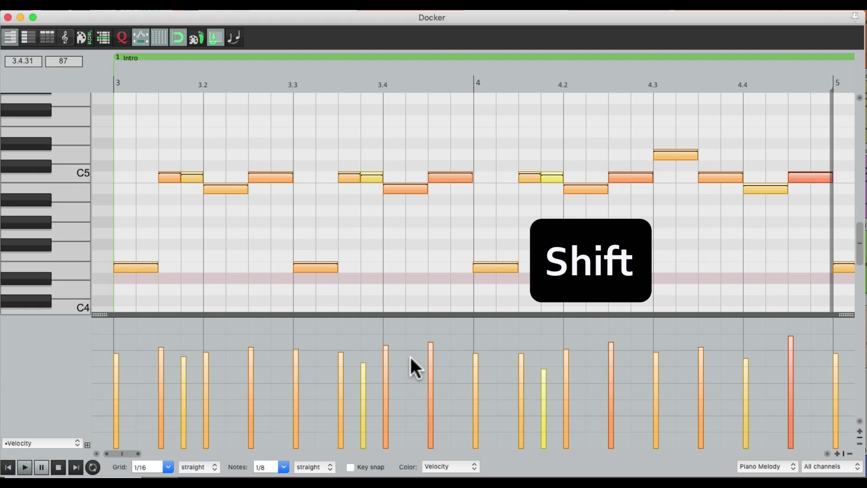
pyautogui.scroll(-8, 410, 355)
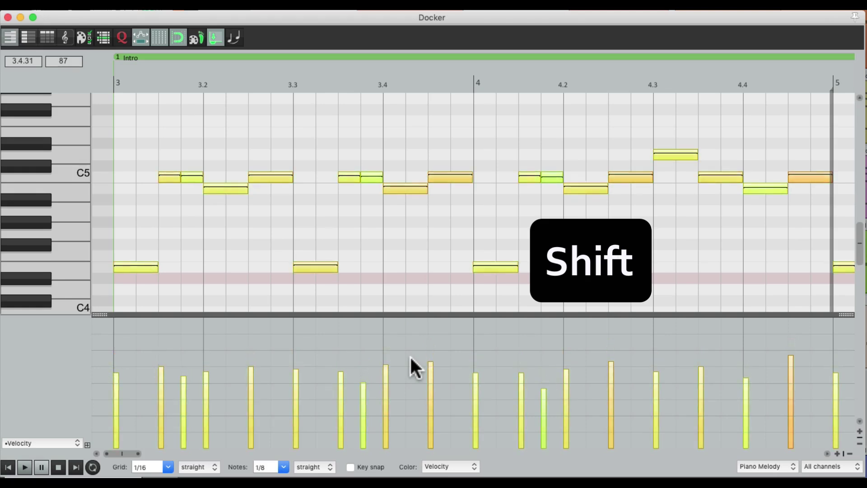
pyautogui.scroll(4, 410, 355)
# - Copy the MIDI Editor's Shift+Mousewheel 'Adjust value for events' action text and start a new custom action
pyautogui.press('?')
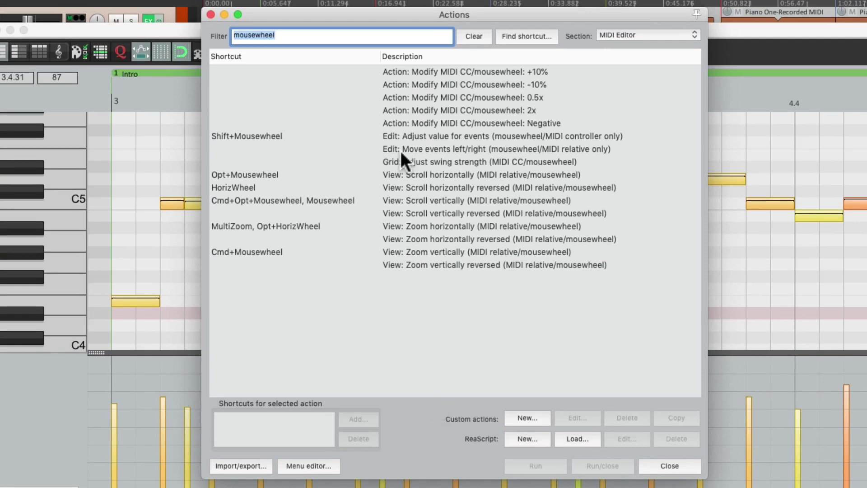
pyautogui.click(638, 34)
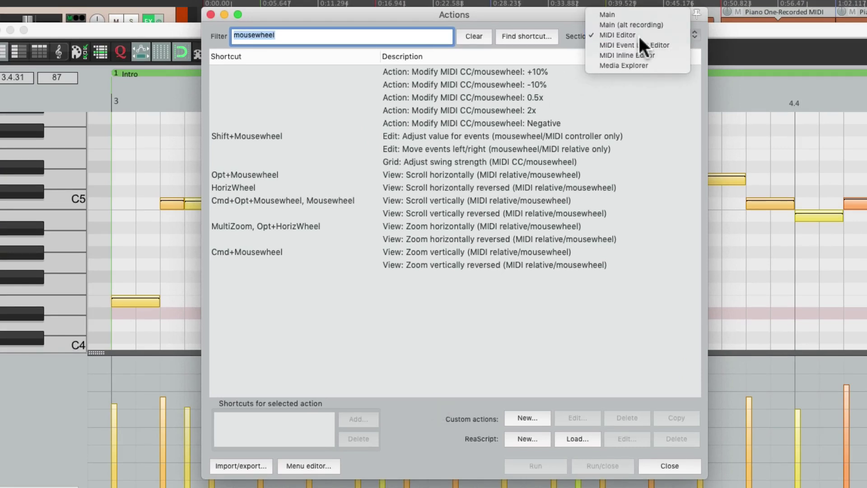
pyautogui.click(638, 34)
pyautogui.click(441, 138)
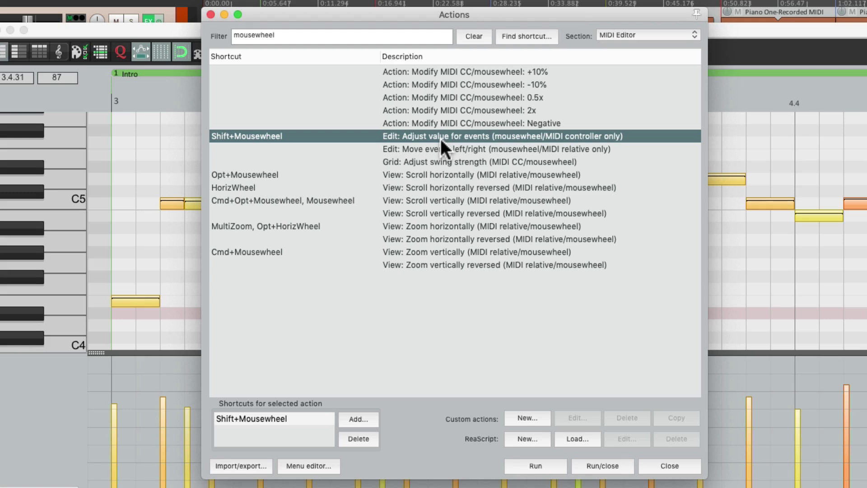
pyautogui.rightClick(434, 140)
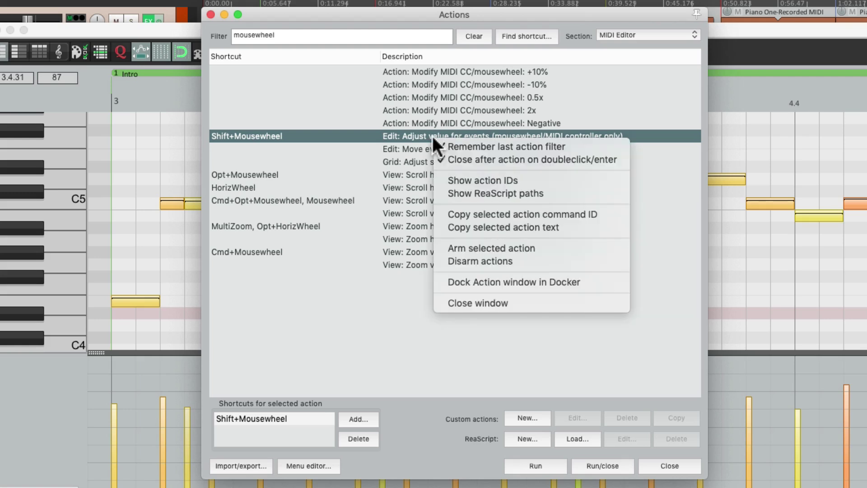
pyautogui.click(435, 228)
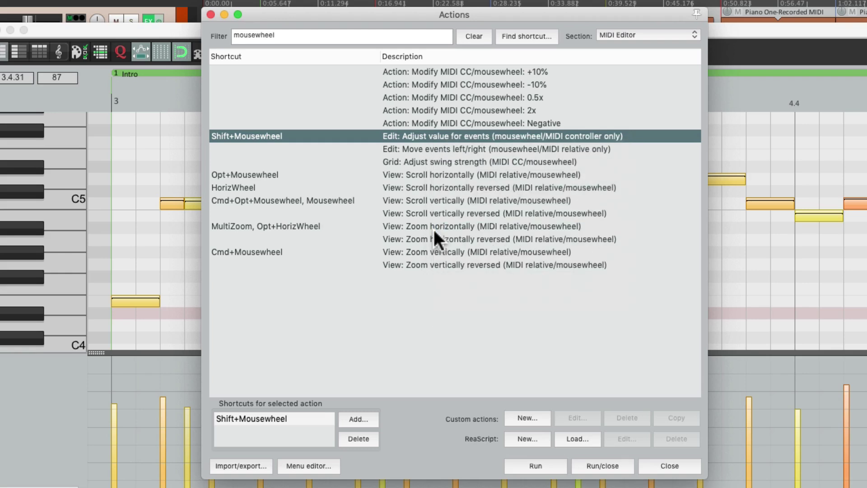
pyautogui.click(526, 417)
# - Add 'Adjust value for events (mousewheel/MIDI controller only)' and name the action 'Custom - Adjust value for events…'
pyautogui.click(426, 84)
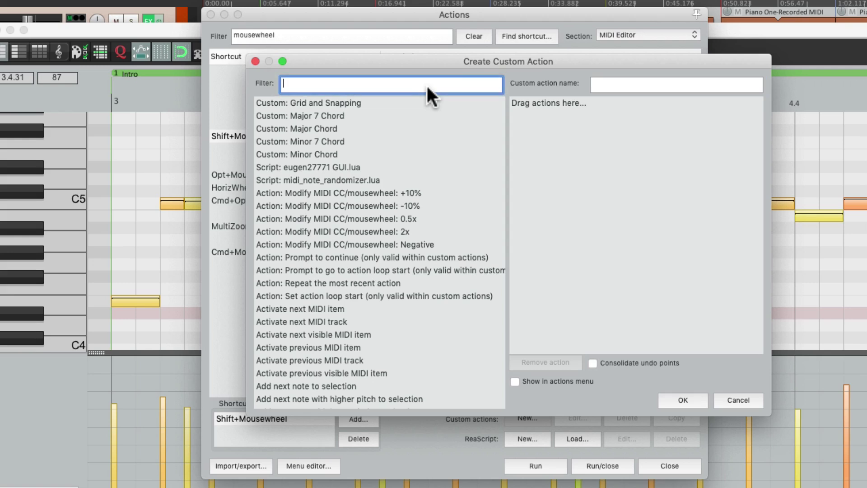
pyautogui.press('super+v')
pyautogui.click(377, 102)
pyautogui.moveTo(376, 103); pyautogui.dragTo(534, 126)
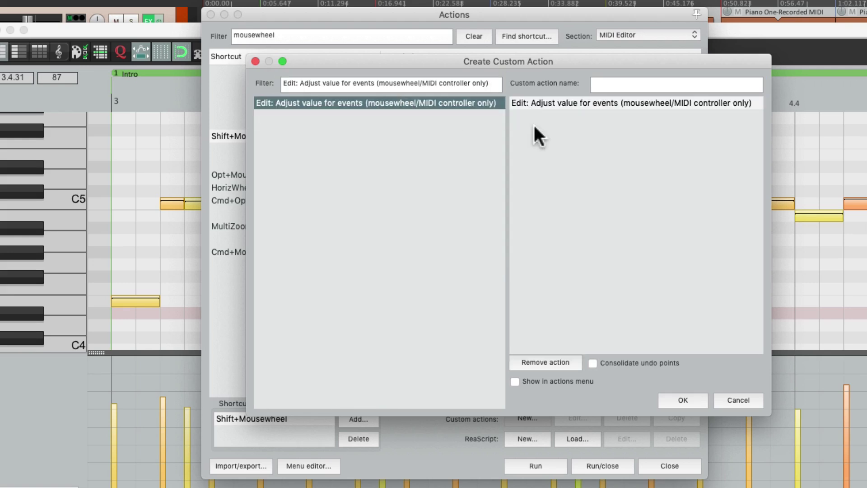
pyautogui.click(626, 85)
pyautogui.press('super+v')
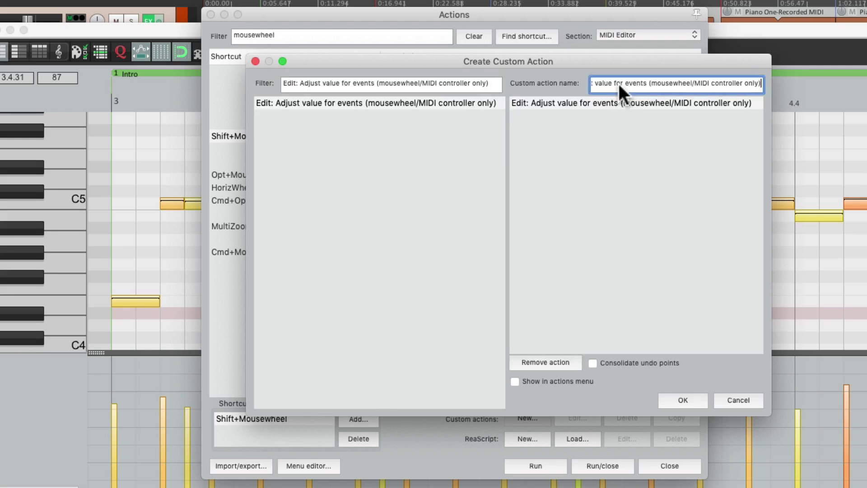
pyautogui.press('Home')
pyautogui.hotkey('shift', 'alt', 'Right')
pyautogui.write('Custom -')
pyautogui.press('Delete')
pyautogui.press('Delete')
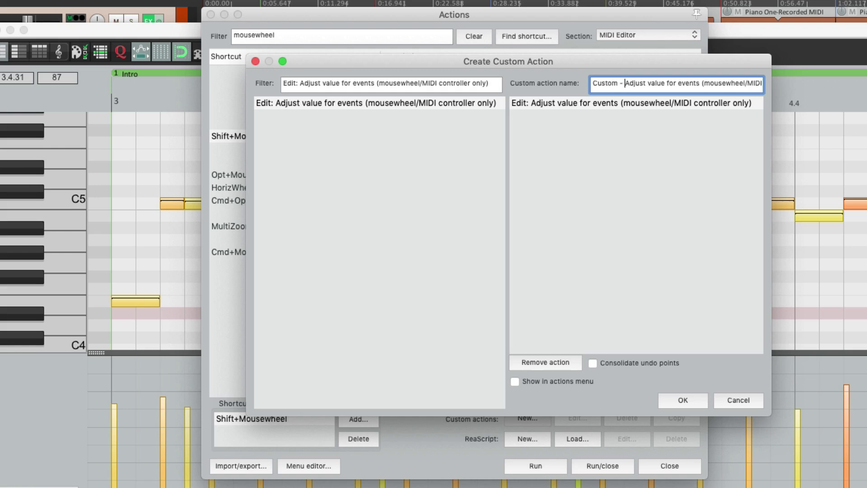
# - Insert two 'Modify MIDI CC/mousewheel: 2x' steps ahead of the adjust-value action
pyautogui.tripleClick(447, 84)
pyautogui.write('modify')
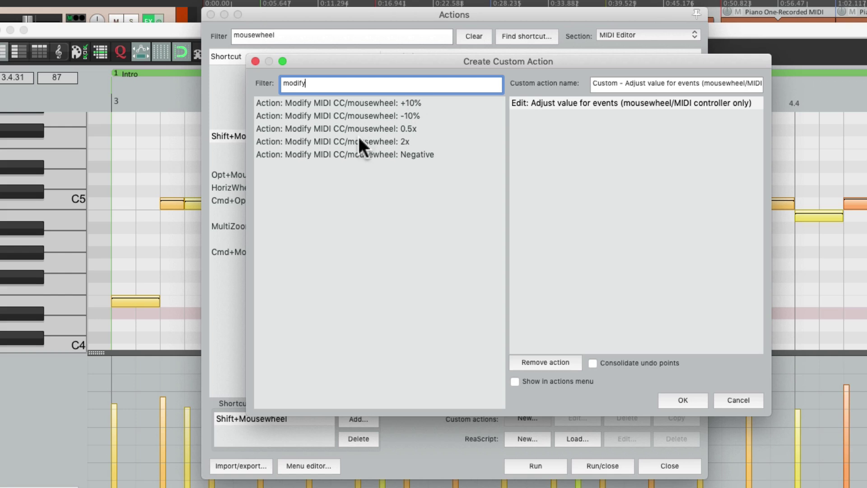
pyautogui.click(341, 141)
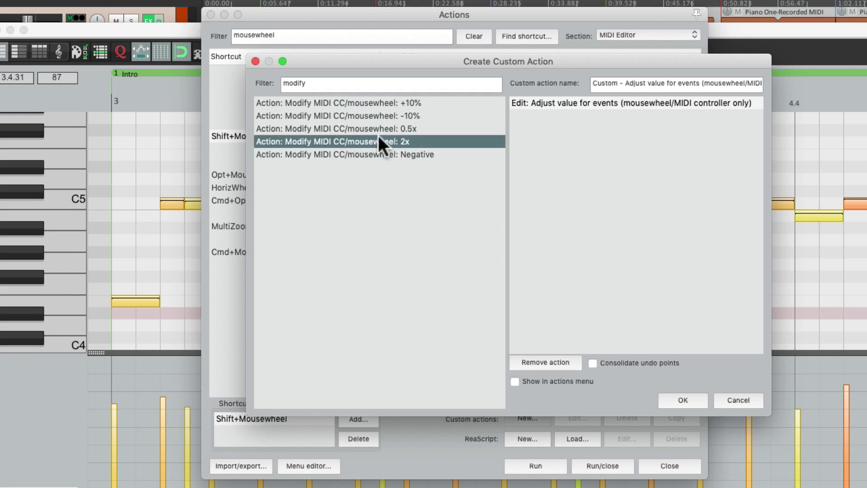
pyautogui.moveTo(379, 141); pyautogui.dragTo(568, 117)
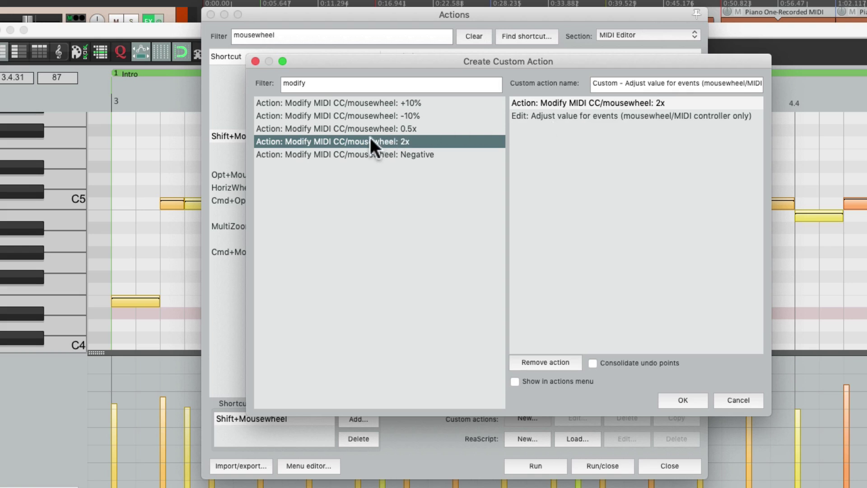
pyautogui.moveTo(369, 140); pyautogui.dragTo(550, 114)
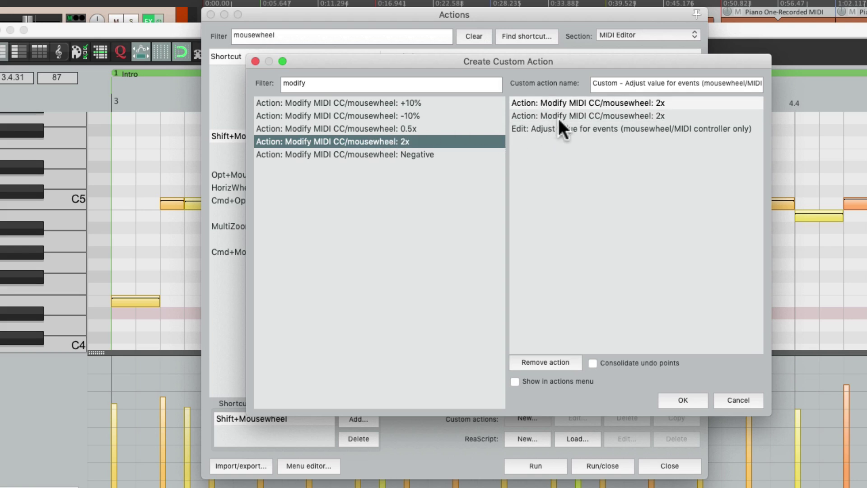
# - Save the custom action, bind it to Shift+Mousewheel overriding the original mapping, and close the list
pyautogui.click(670, 400)
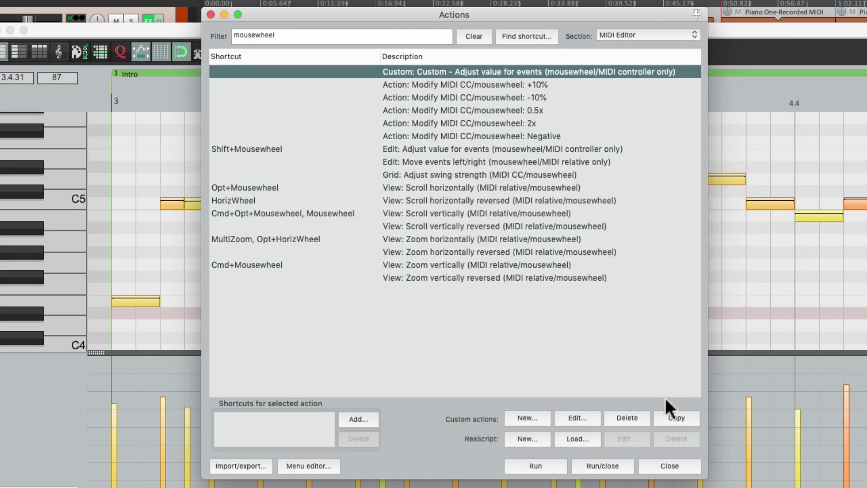
pyautogui.click(358, 418)
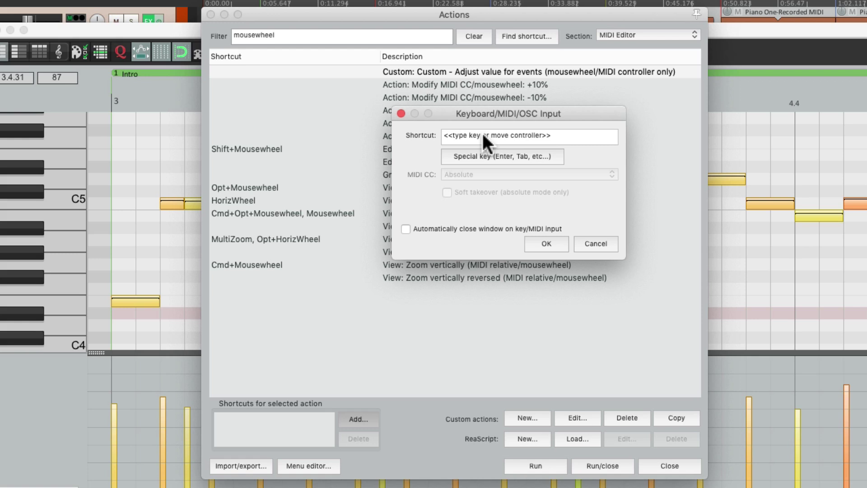
pyautogui.scroll(-1, 482, 134)
pyautogui.click(540, 241)
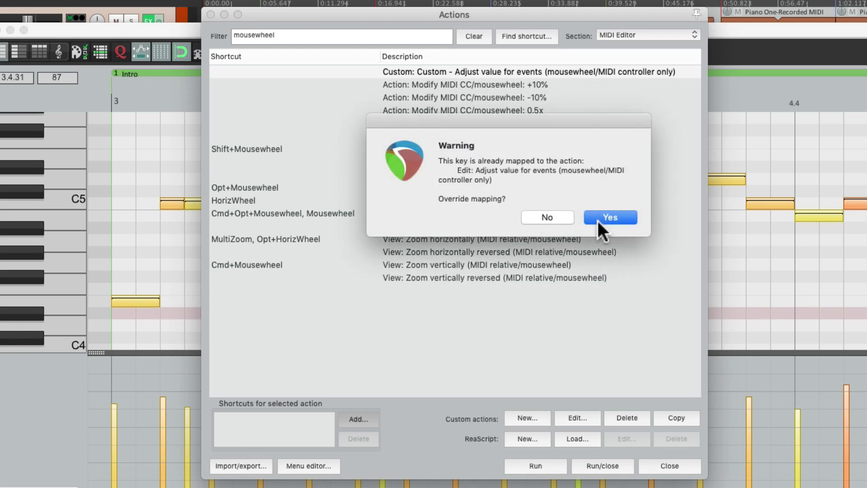
pyautogui.click(601, 217)
pyautogui.press('Escape')
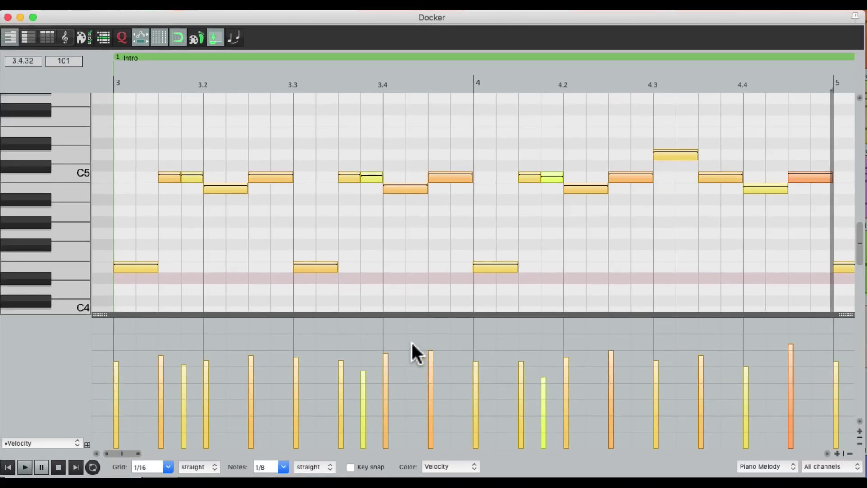
# - Shift+scroll all note velocities down and up in 4x steps, leaving them noticeably higher
pyautogui.keyDown('shift'); pyautogui.scroll(-5, 412, 343); pyautogui.keyUp('shift')
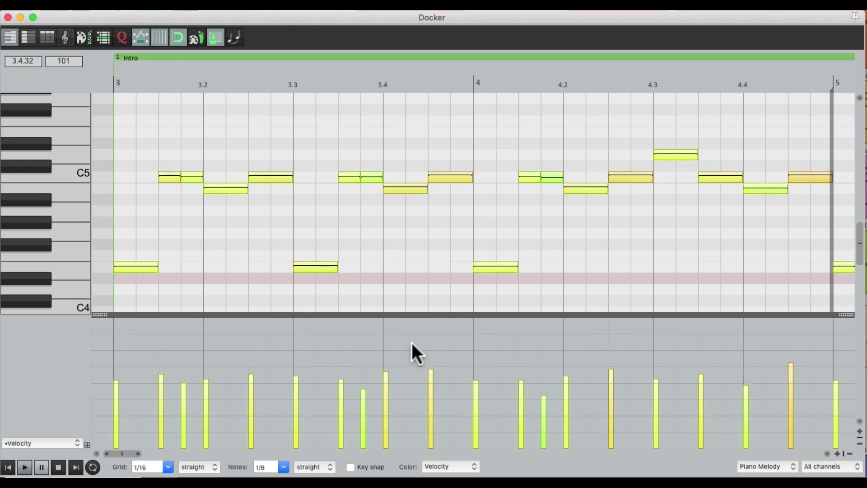
pyautogui.scroll(-5, 411, 342)
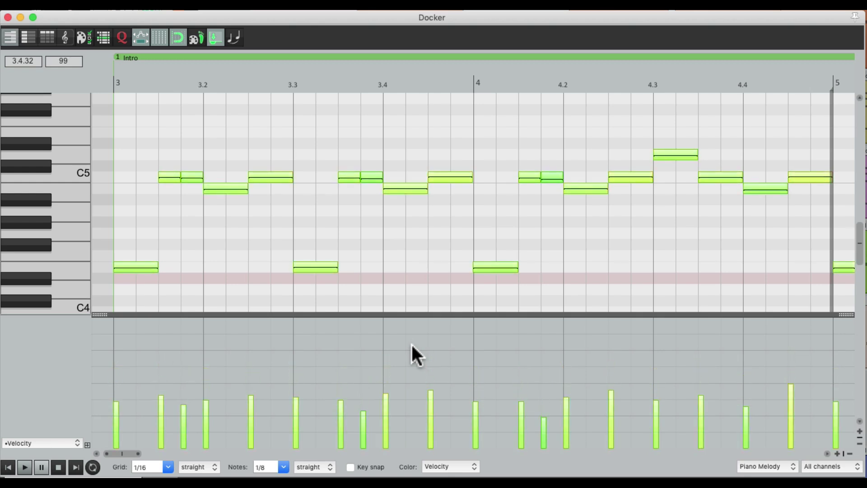
pyautogui.scroll(6, 410, 343)
pyautogui.scroll(2, 411, 343)
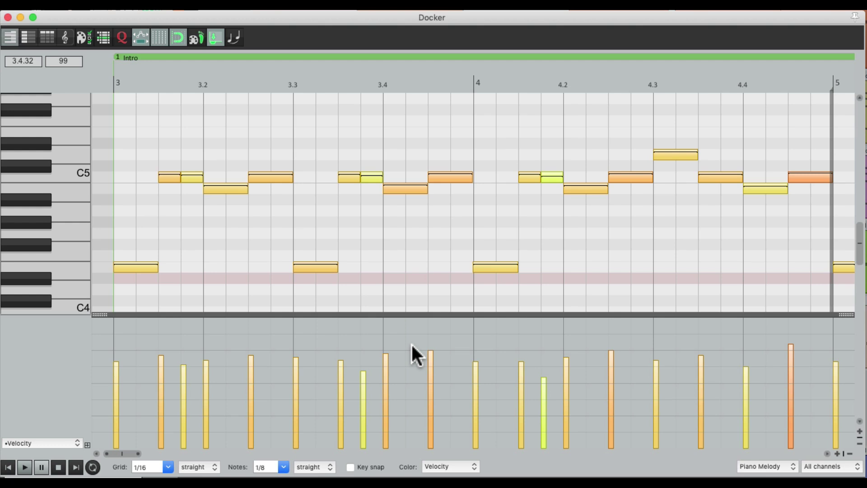
pyautogui.scroll(-3, 411, 343)
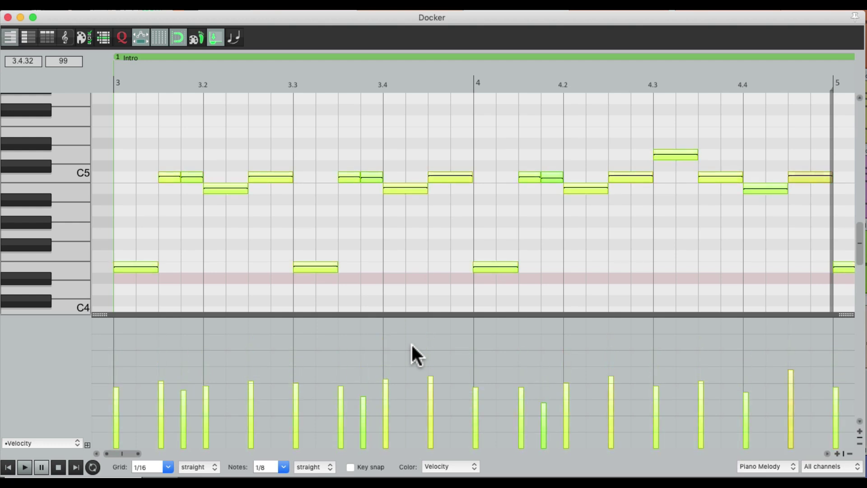
pyautogui.scroll(3, 411, 342)
pyautogui.scroll(-2, 411, 343)
pyautogui.scroll(3, 411, 343)
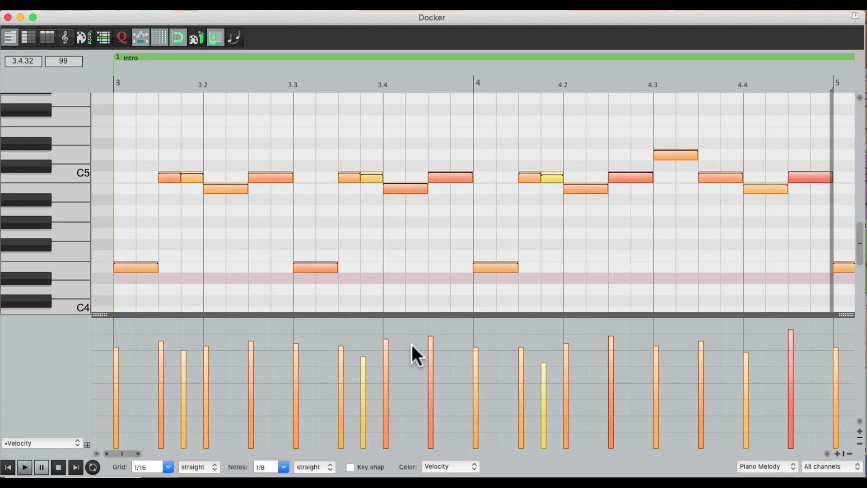
pyautogui.scroll(1, 411, 342)
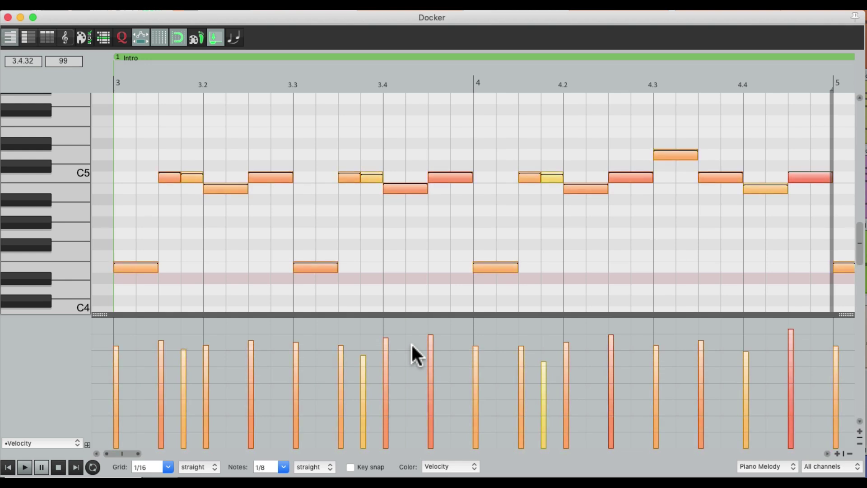